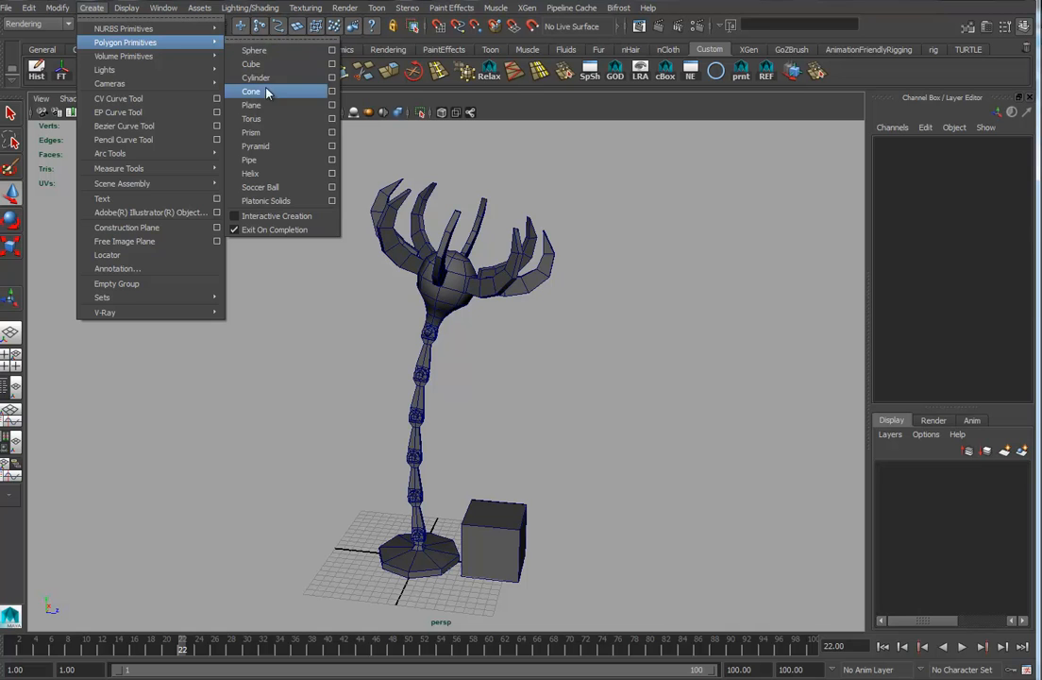
# Create a polygon plane beneath the lamp and cube, scaled uniformly to about 1968.
pyautogui.click(267, 105)
pyautogui.press('r')
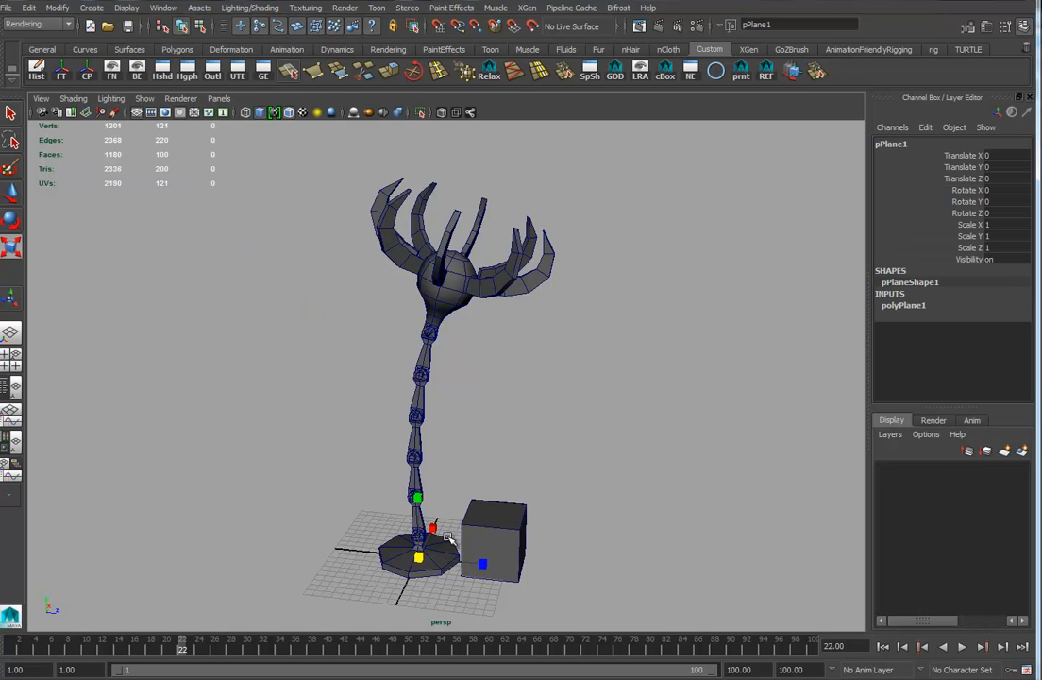
pyautogui.moveTo(420, 556); pyautogui.dragTo(1041, 516)
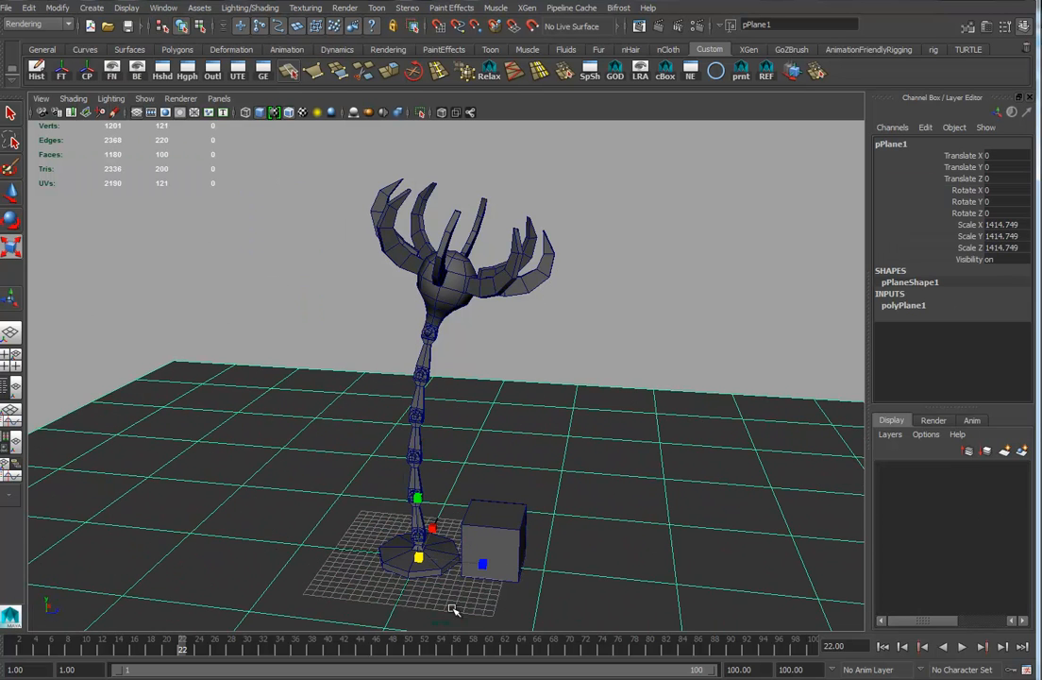
pyautogui.moveTo(418, 557); pyautogui.dragTo(734, 542)
pyautogui.keyDown('alt'); pyautogui.moveTo(733, 542); pyautogui.dragTo(651, 519, button='right'); pyautogui.keyUp('alt')
pyautogui.keyDown('alt'); pyautogui.moveTo(650, 519); pyautogui.dragTo(645, 465, button='middle'); pyautogui.keyUp('alt')
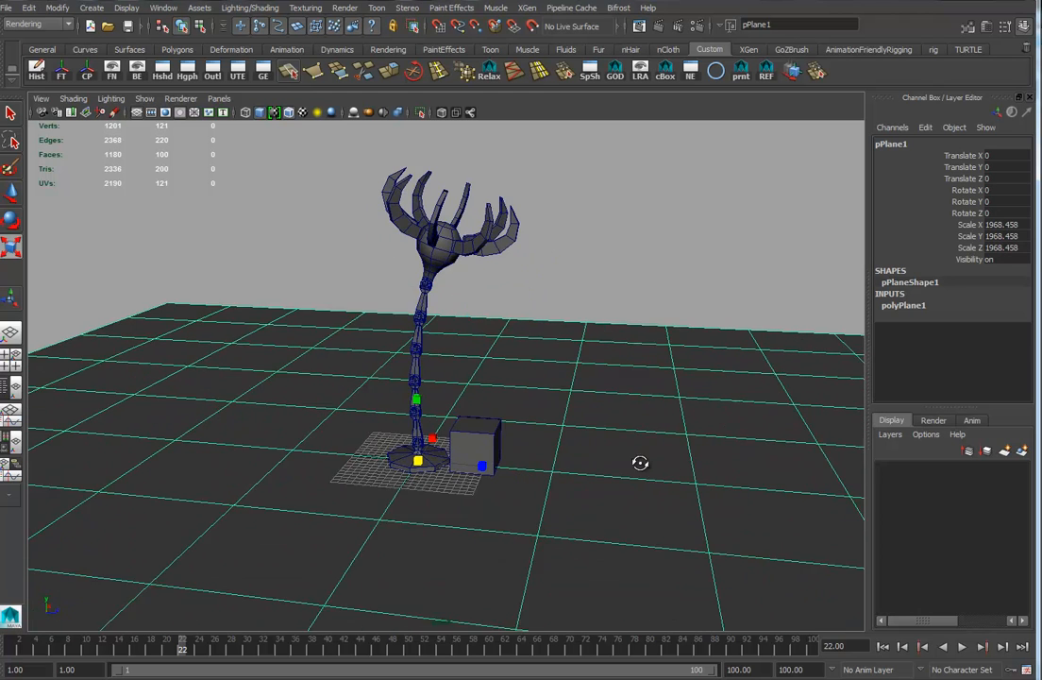
pyautogui.keyDown('alt'); pyautogui.moveTo(645, 466); pyautogui.dragTo(638, 458); pyautogui.keyUp('alt')
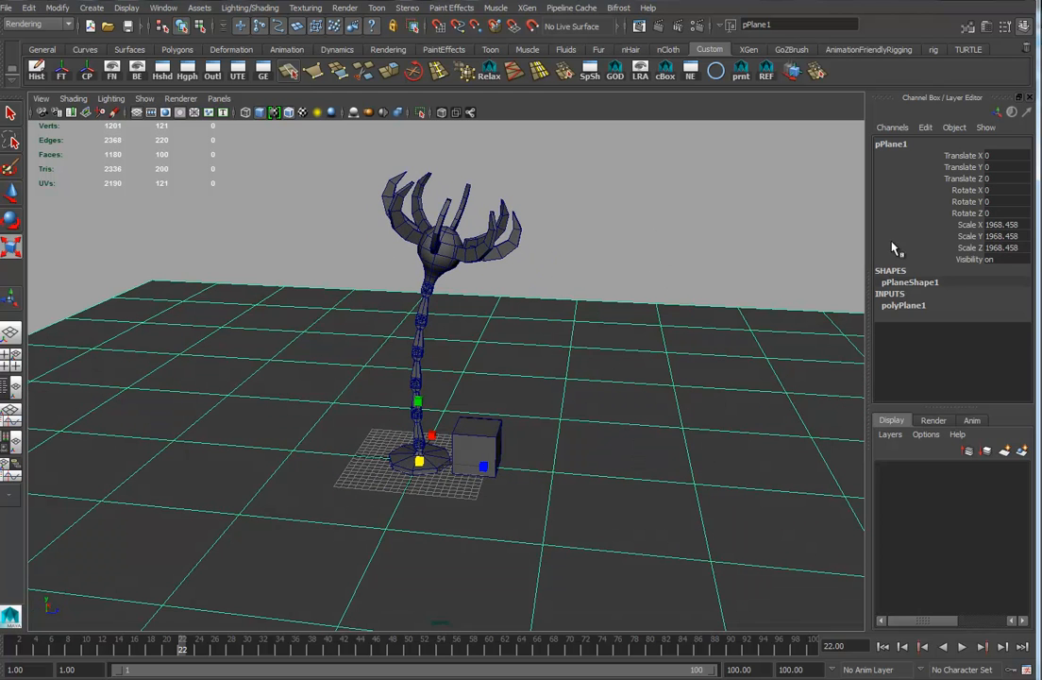
# Freeze the plane's transformations and delete its construction history.
pyautogui.click(63, 68)
pyautogui.click(36, 73)
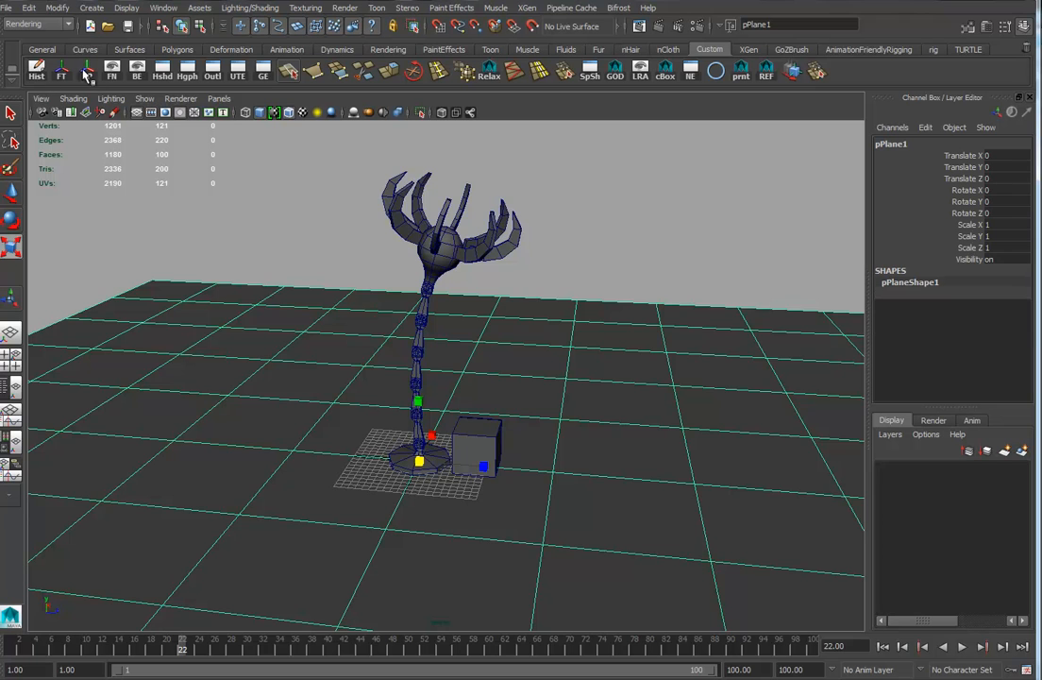
pyautogui.keyDown('alt'); pyautogui.moveTo(679, 540); pyautogui.dragTo(740, 435); pyautogui.keyUp('alt')
# Rename the plane as Floor.
pyautogui.doubleClick(906, 142)
pyautogui.write('F')
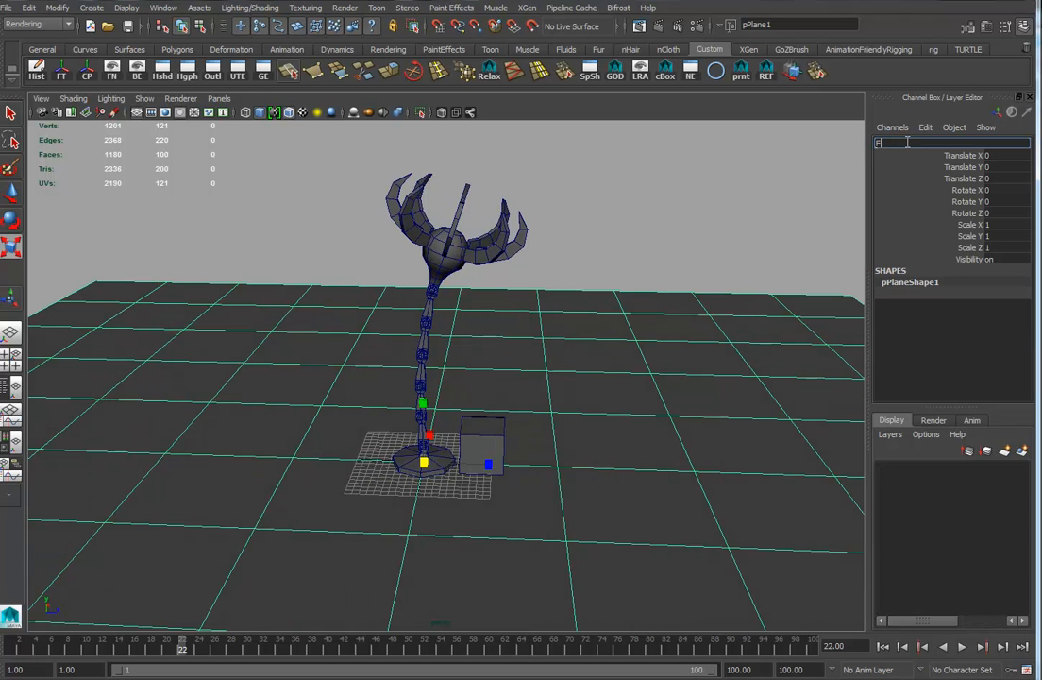
pyautogui.press('Return')
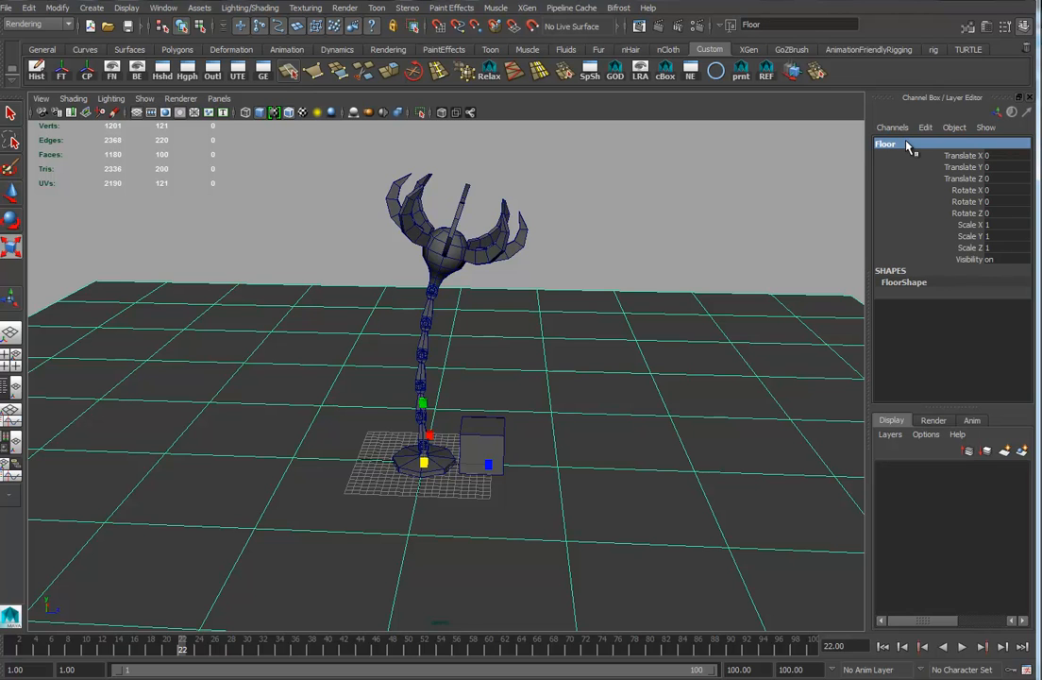
# Create a spot light and enlarge it uniformly to a scale of about 247.
pyautogui.click(92, 8)
pyautogui.moveTo(170, 70)
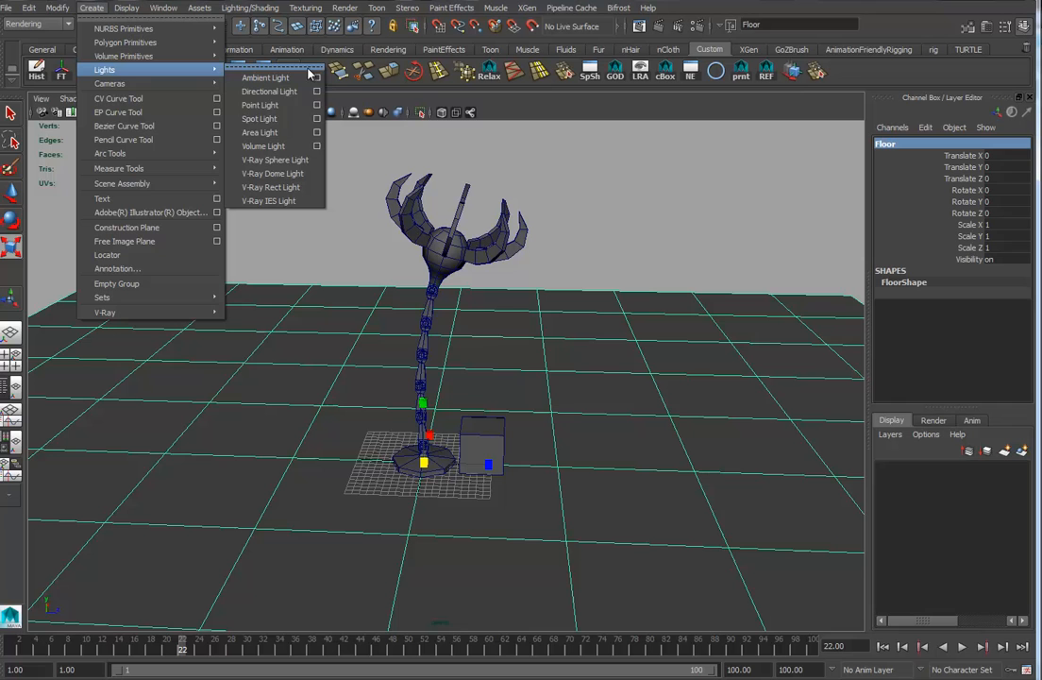
pyautogui.click(262, 120)
pyautogui.moveTo(428, 464); pyautogui.dragTo(688, 458)
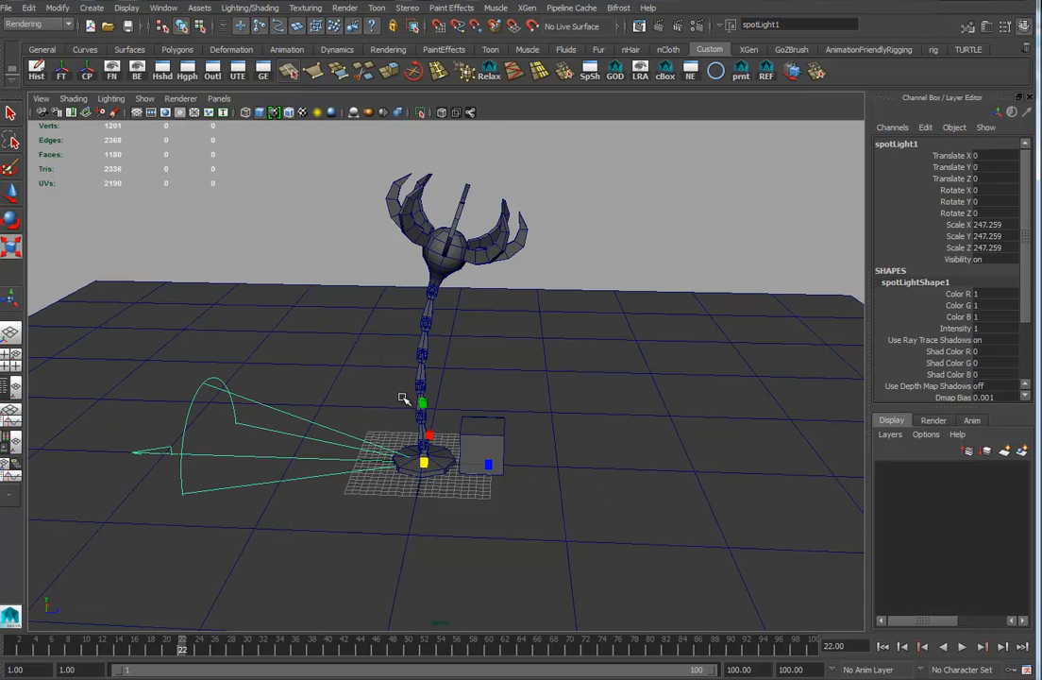
# Look through the spot light to aim it down at the lamp from about (-412, 863, 264), and return to the perspective view.
pyautogui.click(218, 98)
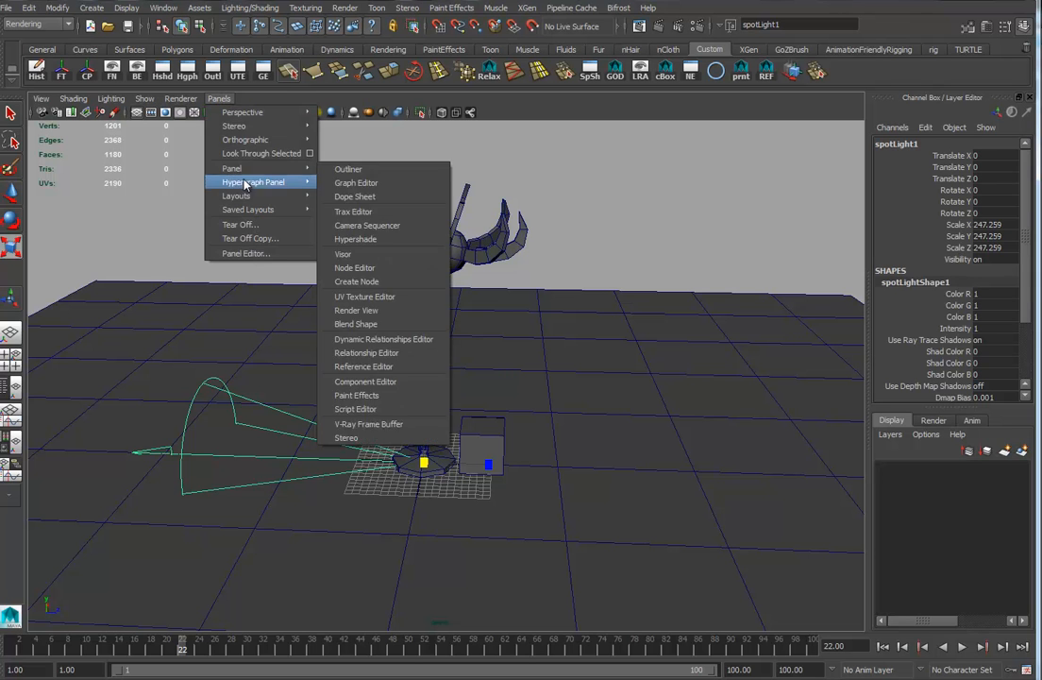
pyautogui.click(258, 156)
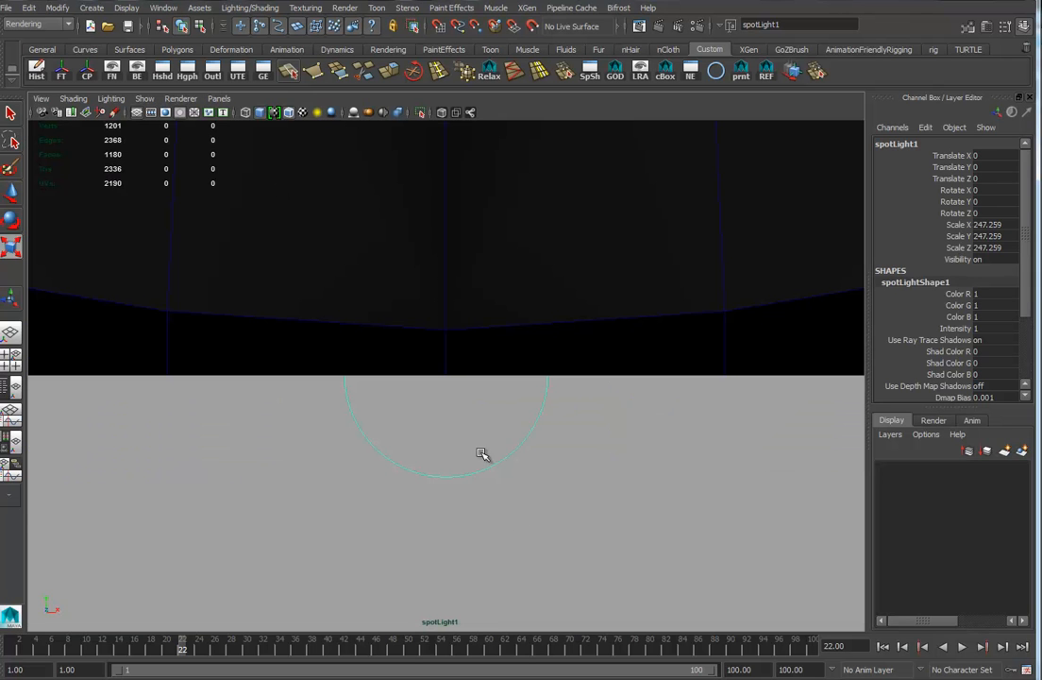
pyautogui.keyDown('alt'); pyautogui.moveTo(635, 480); pyautogui.dragTo(443, 464); pyautogui.keyUp('alt')
pyautogui.keyDown('alt'); pyautogui.moveTo(443, 464); pyautogui.dragTo(270, 464, button='right'); pyautogui.keyUp('alt')
pyautogui.keyDown('alt'); pyautogui.moveTo(510, 408); pyautogui.dragTo(198, 409, button='right'); pyautogui.keyUp('alt')
pyautogui.keyDown('alt'); pyautogui.moveTo(439, 407); pyautogui.dragTo(480, 411); pyautogui.keyUp('alt')
pyautogui.keyDown('alt'); pyautogui.moveTo(479, 412); pyautogui.dragTo(387, 415, button='right'); pyautogui.keyUp('alt')
pyautogui.keyDown('alt'); pyautogui.moveTo(467, 404); pyautogui.dragTo(489, 386, button='right'); pyautogui.keyUp('alt')
pyautogui.keyDown('alt'); pyautogui.moveTo(489, 387); pyautogui.dragTo(467, 419); pyautogui.keyUp('alt')
pyautogui.keyDown('alt'); pyautogui.moveTo(469, 419); pyautogui.dragTo(493, 409, button='right'); pyautogui.keyUp('alt')
pyautogui.press('space')
pyautogui.moveTo(491, 413); pyautogui.dragTo(477, 376)
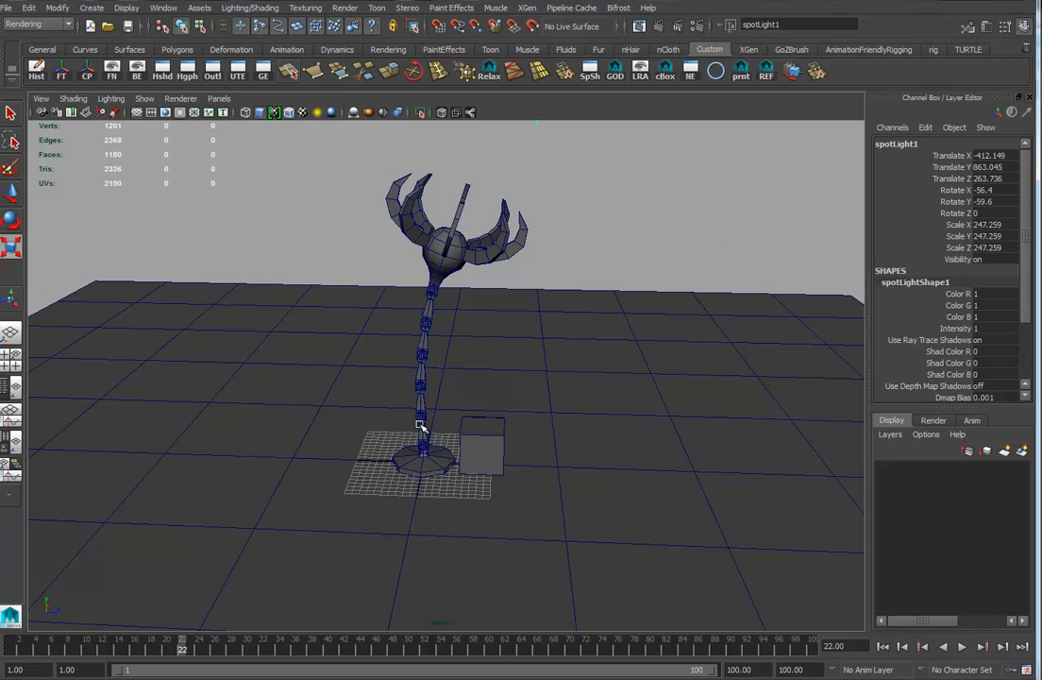
# Render the current frame from the perspective camera, with mental ray chosen as the renderer.
pyautogui.click(660, 27)
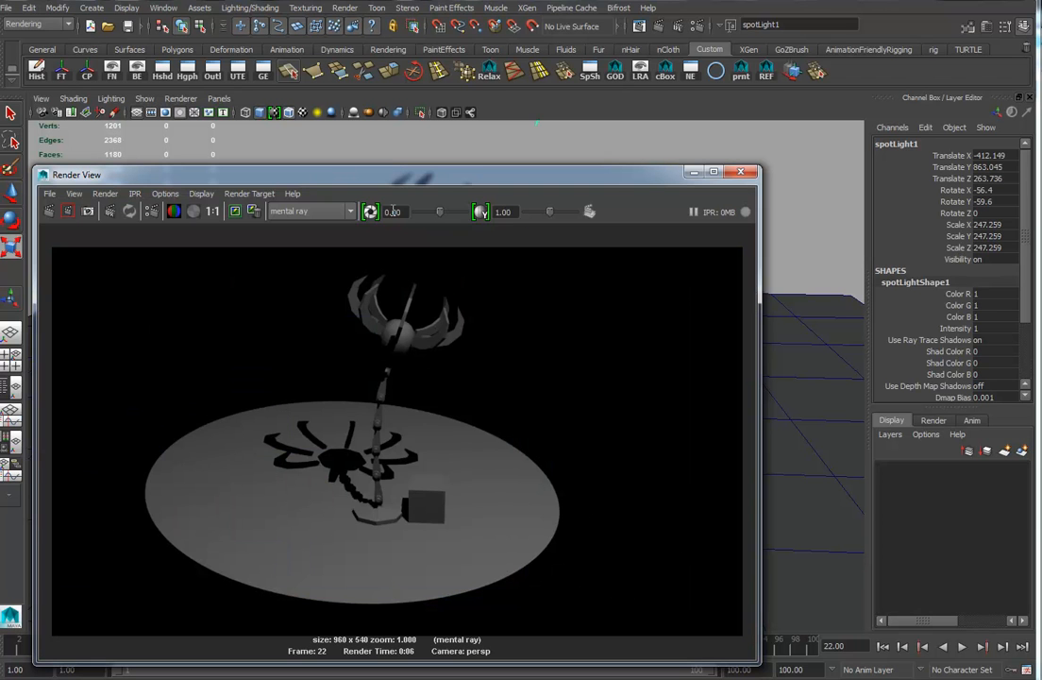
pyautogui.click(293, 212)
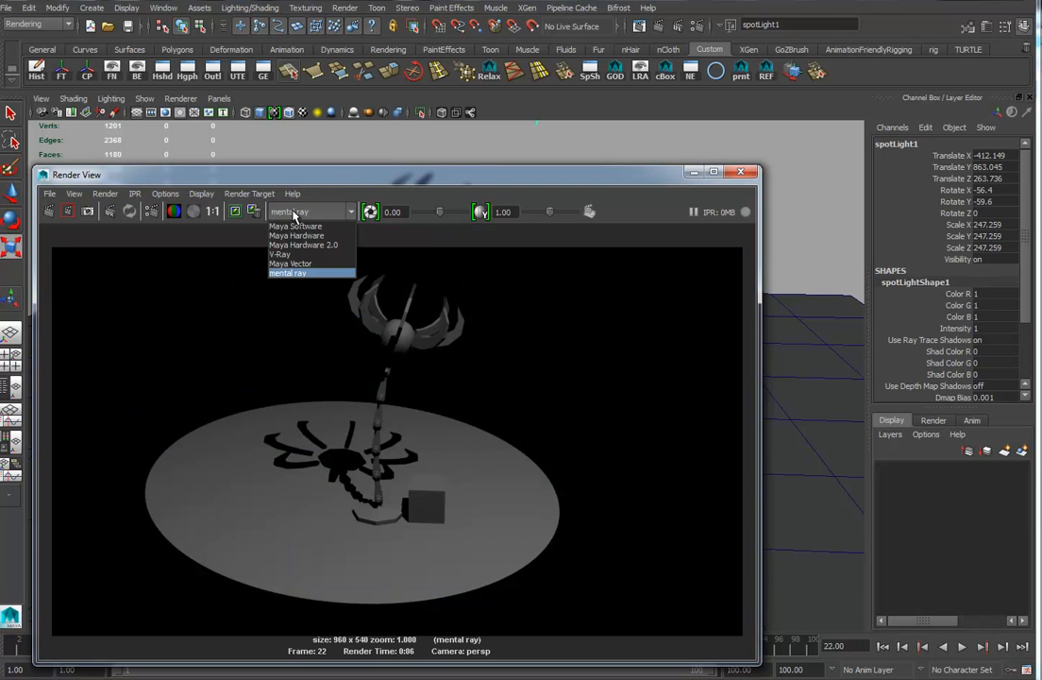
pyautogui.click(294, 274)
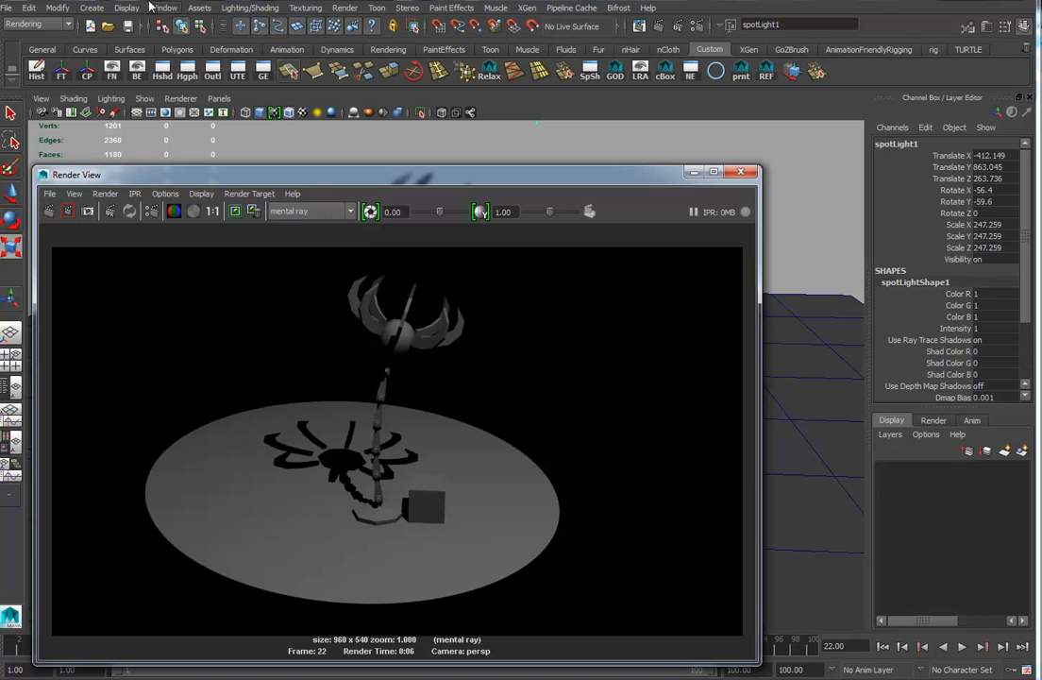
# Check in the Plug-in Manager whether the mental ray plug-in Mayatomr.mll is loaded, and close the manager.
pyautogui.click(163, 9)
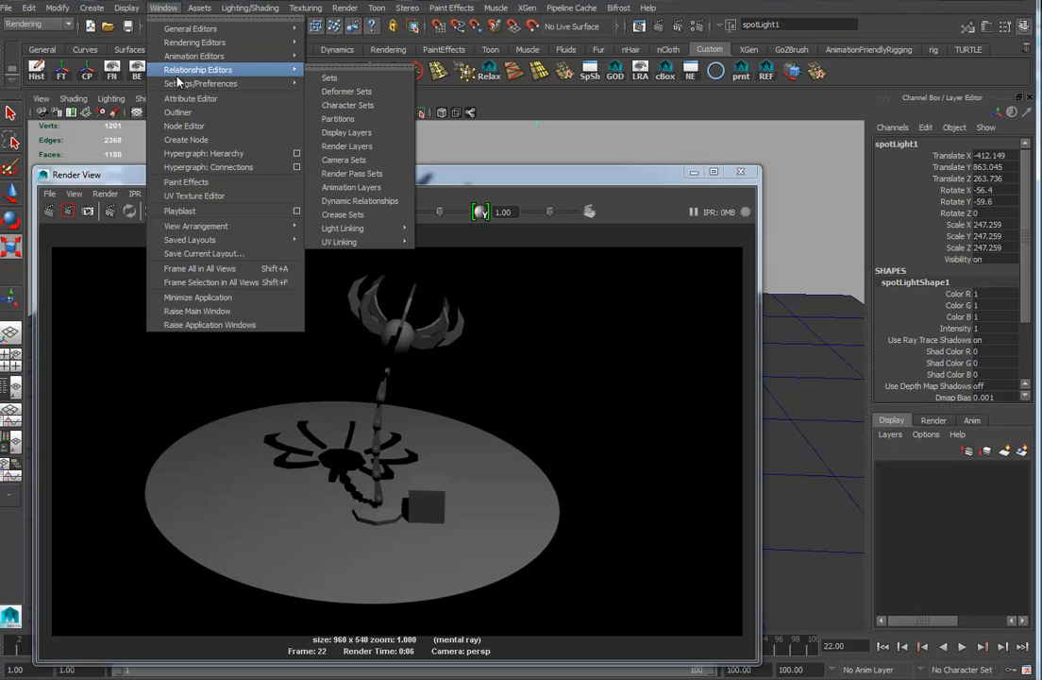
pyautogui.moveTo(157, 83)
pyautogui.click(348, 205)
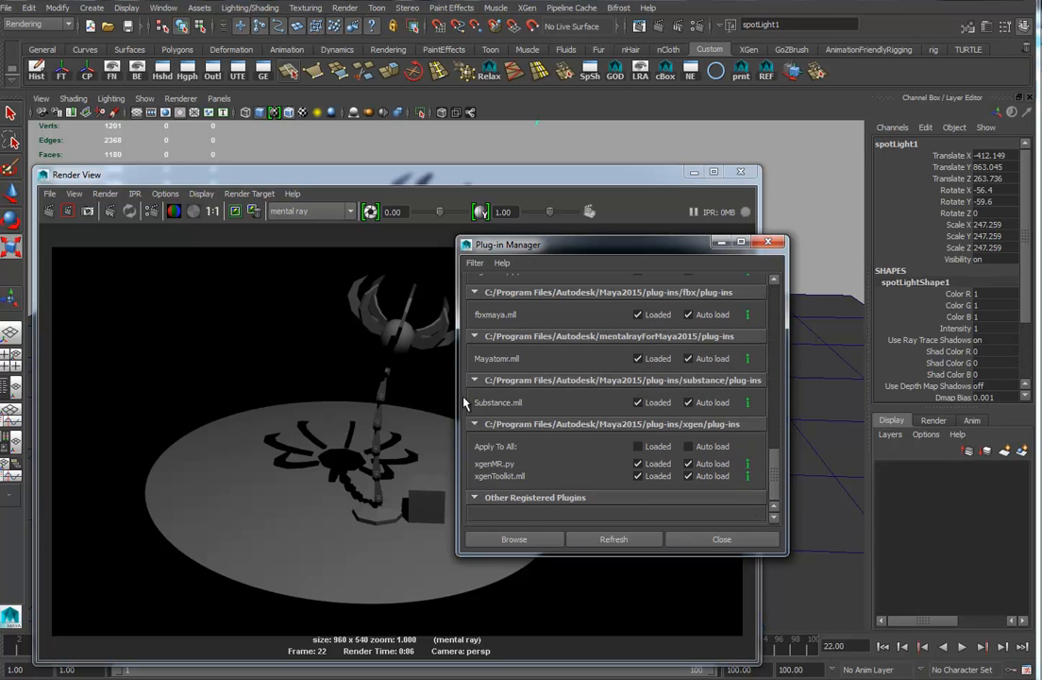
pyautogui.click(693, 540)
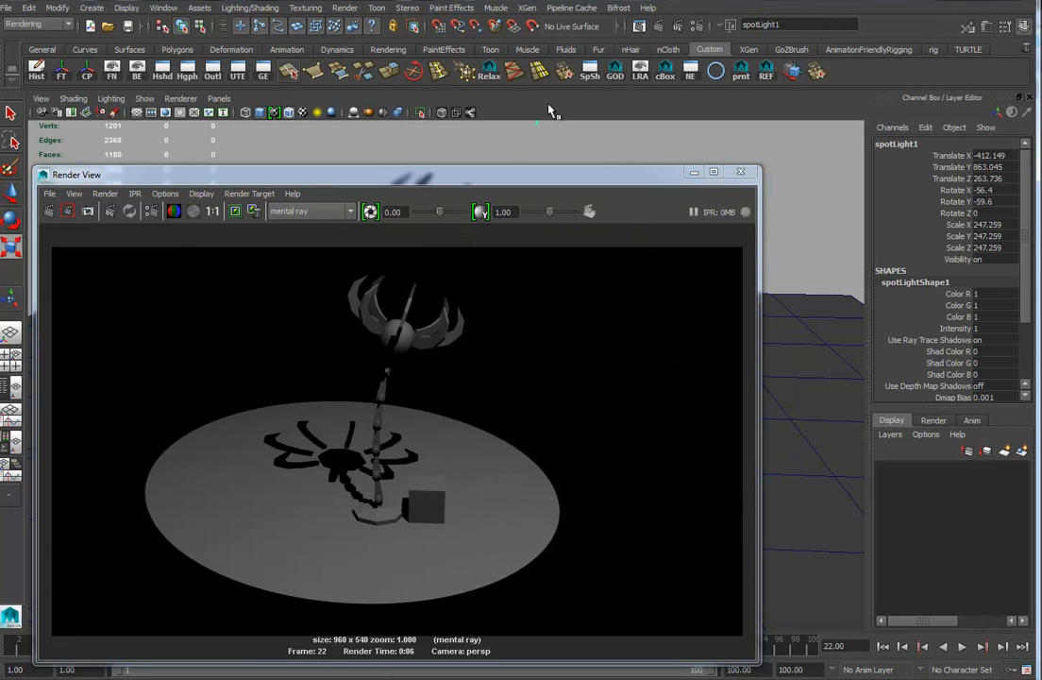
# Open the spot light's attributes with the raytrace shadow settings expanded, and shrink the notes area to make room for them.
pyautogui.hotkey('ctrl', 'a')
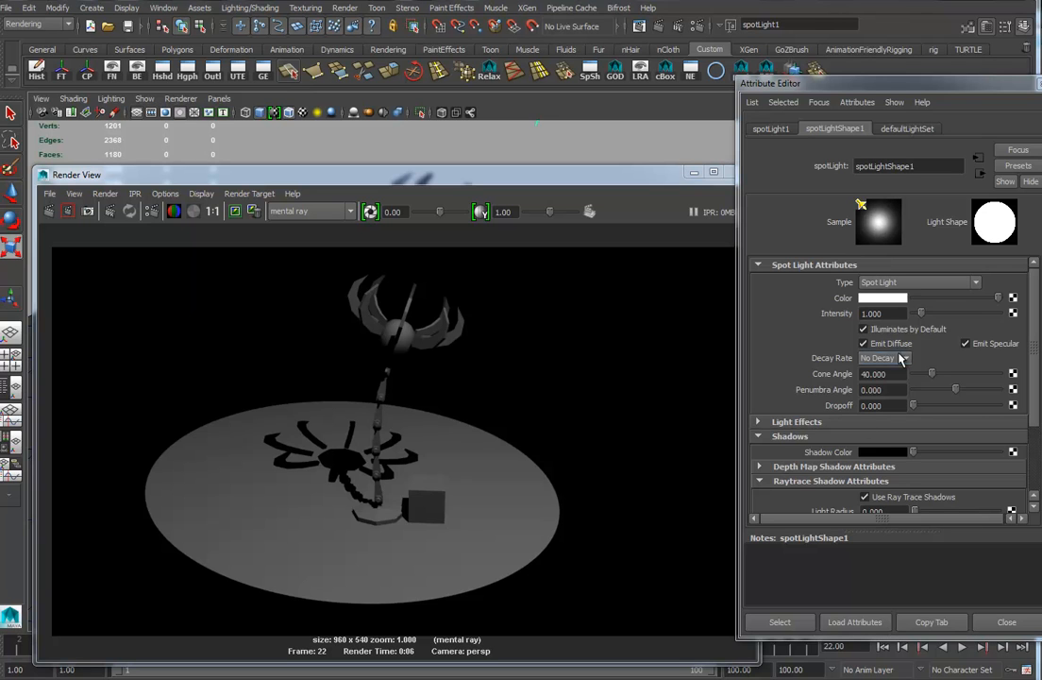
pyautogui.click(791, 436)
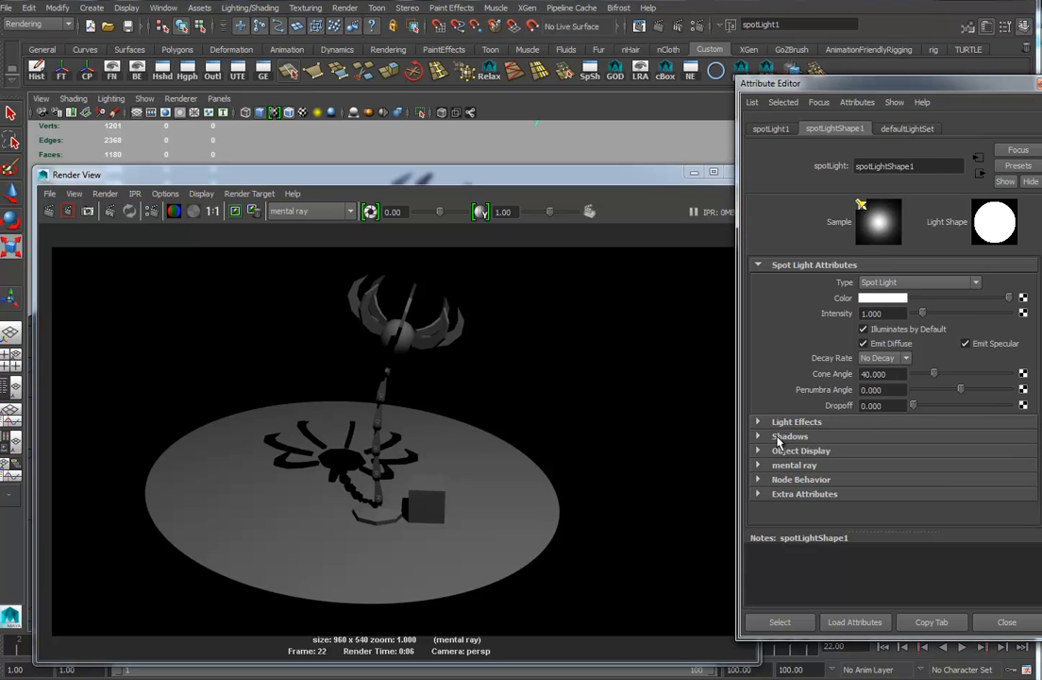
pyautogui.click(791, 436)
pyautogui.click(776, 468)
pyautogui.click(776, 468)
pyautogui.scroll(-3, 857, 479)
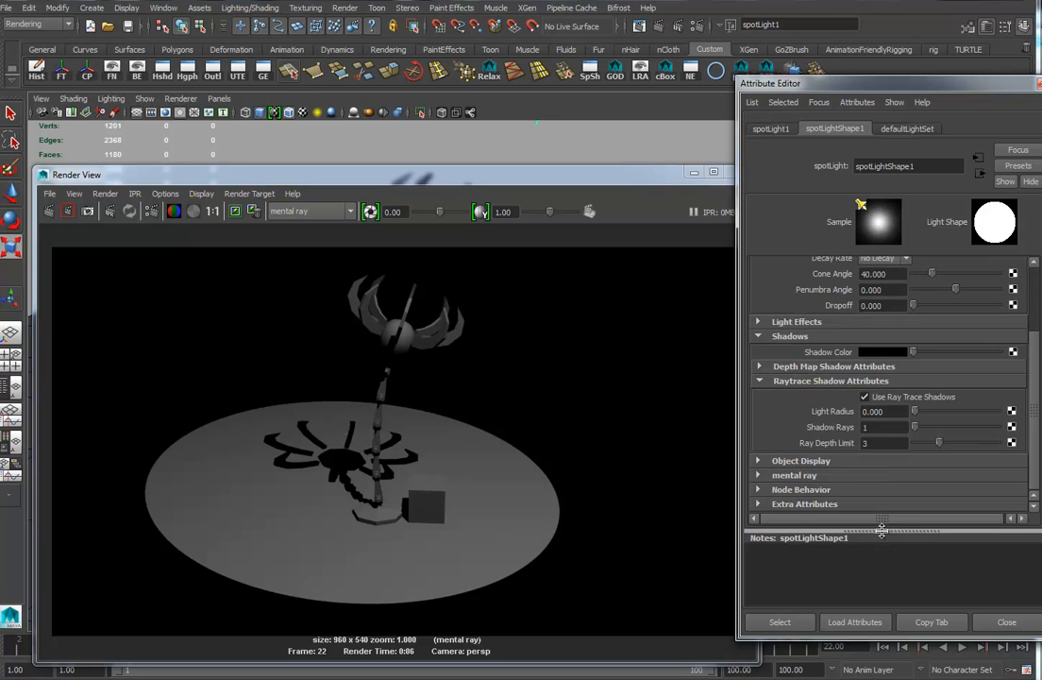
pyautogui.moveTo(882, 527); pyautogui.dragTo(882, 600)
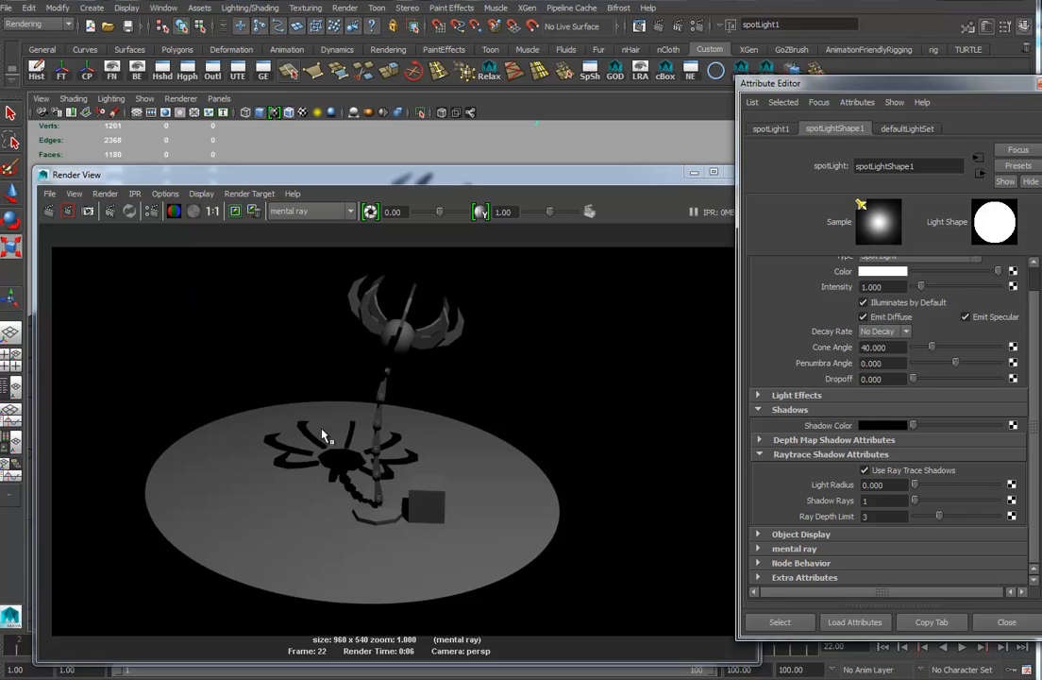
# Raise the spot light's shadow light radius to 8.54 and on to 17.1, re-rendering the region around the lamp's shadow each time.
pyautogui.moveTo(930, 488); pyautogui.dragTo(997, 484)
pyautogui.keyDown('ctrl'); pyautogui.moveTo(897, 488); pyautogui.dragTo(1015, 487); pyautogui.keyUp('ctrl')
pyautogui.moveTo(242, 388); pyautogui.dragTo(497, 554)
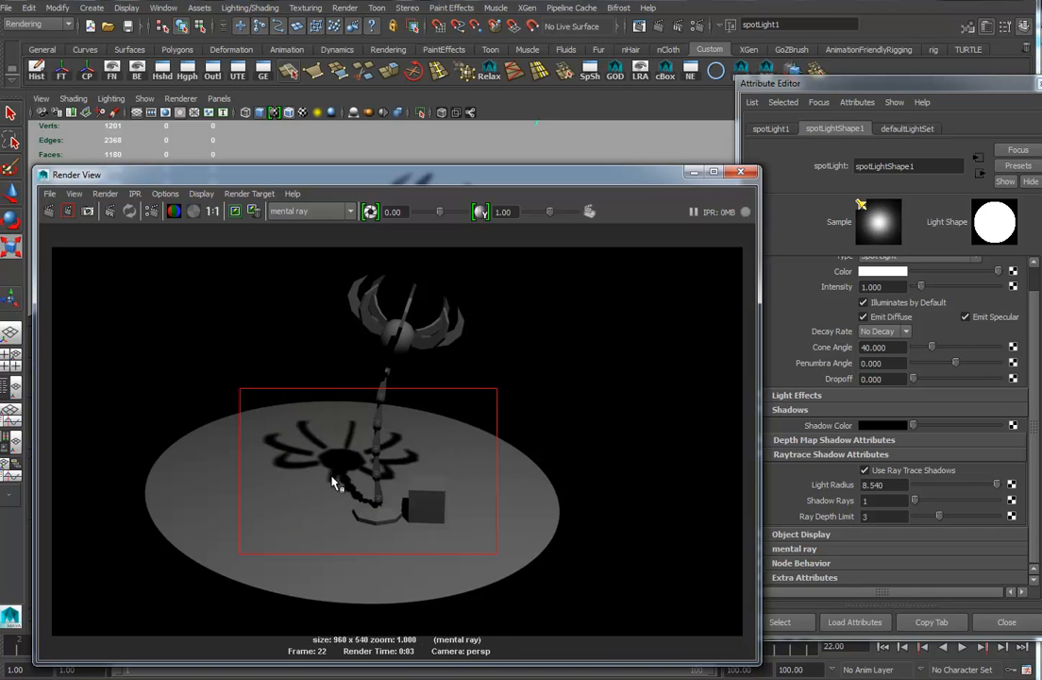
pyautogui.moveTo(956, 484); pyautogui.dragTo(1026, 483)
pyautogui.moveTo(243, 399); pyautogui.dragTo(480, 553)
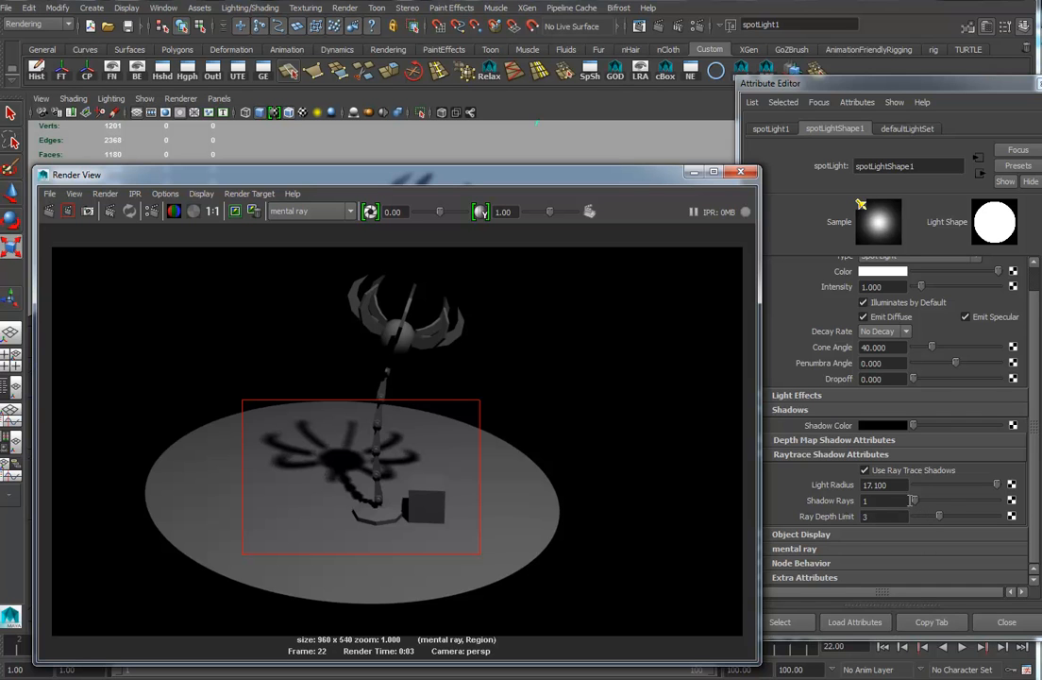
# Increase the spot light's shadow rays to 20 and on to 40, re-rendering part of the lamp's shadow after each change.
pyautogui.moveTo(921, 505); pyautogui.dragTo(962, 505)
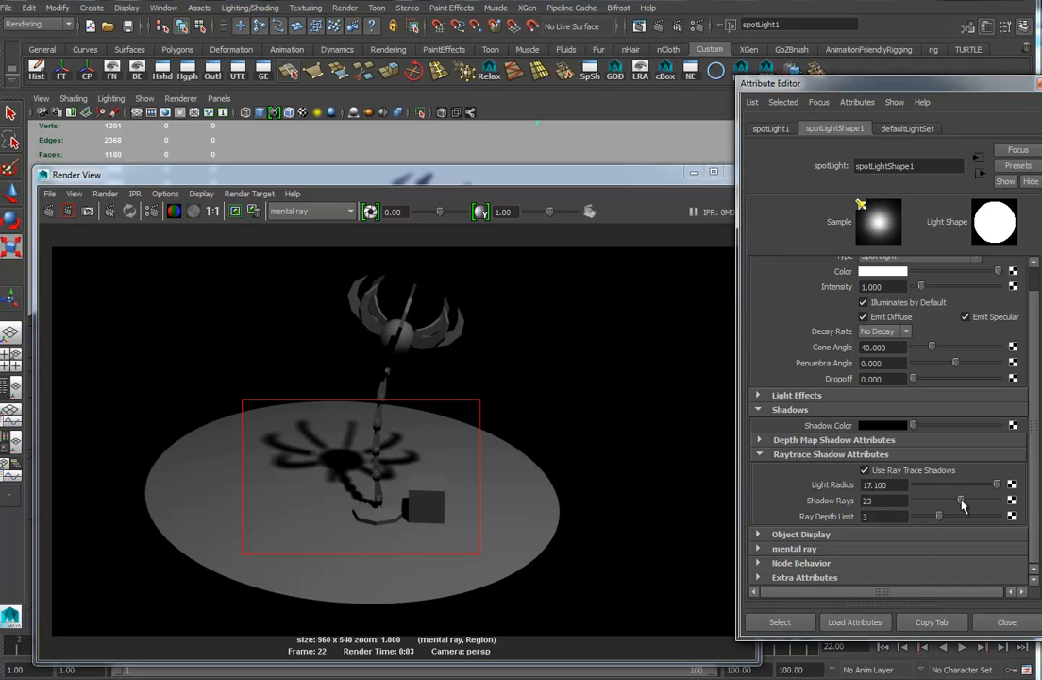
pyautogui.moveTo(232, 398); pyautogui.dragTo(353, 515)
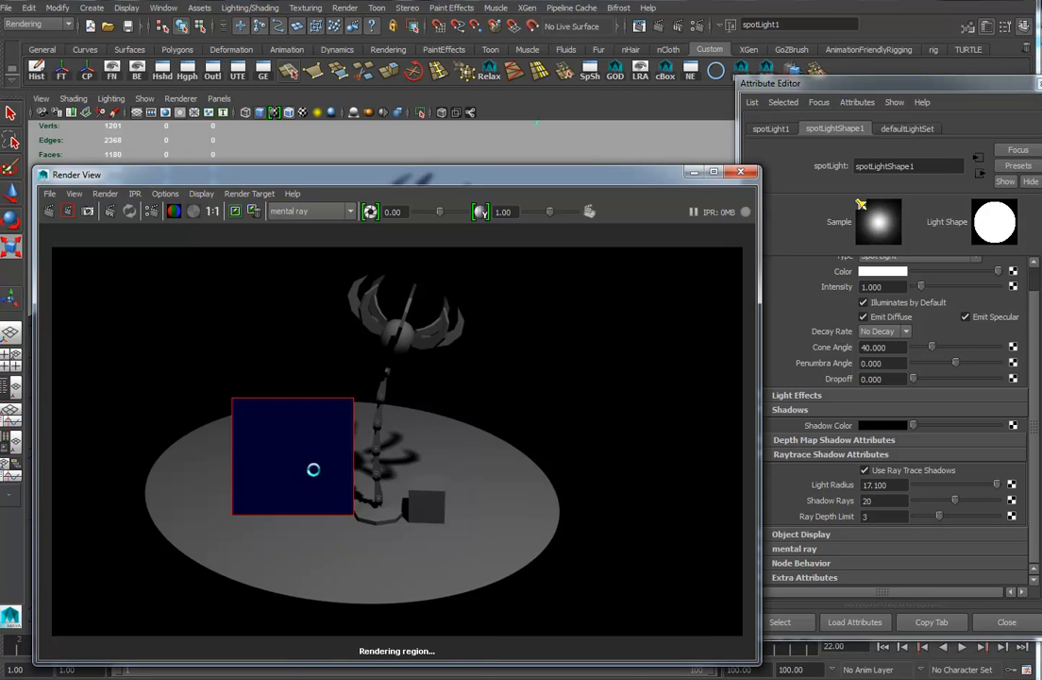
pyautogui.click(993, 500)
pyautogui.click(296, 454)
pyautogui.moveTo(240, 389); pyautogui.dragTo(356, 511)
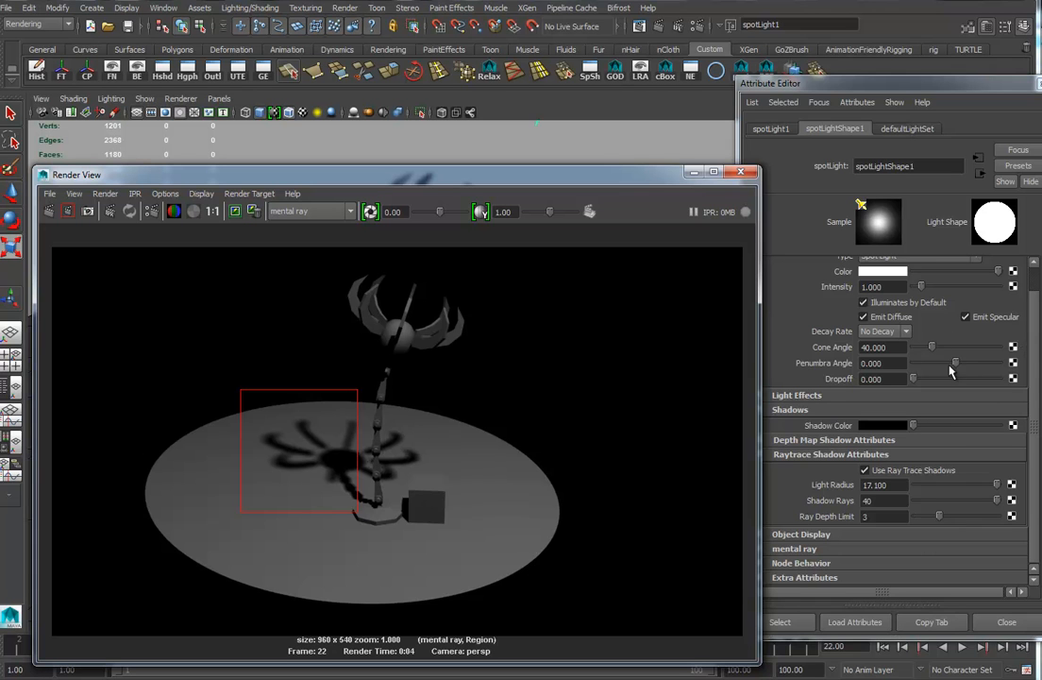
# Set the spot light's penumbra angle to 10 and re-render a region covering the edge of the light pool beside the cube.
pyautogui.moveTo(956, 364); pyautogui.dragTo(1002, 361)
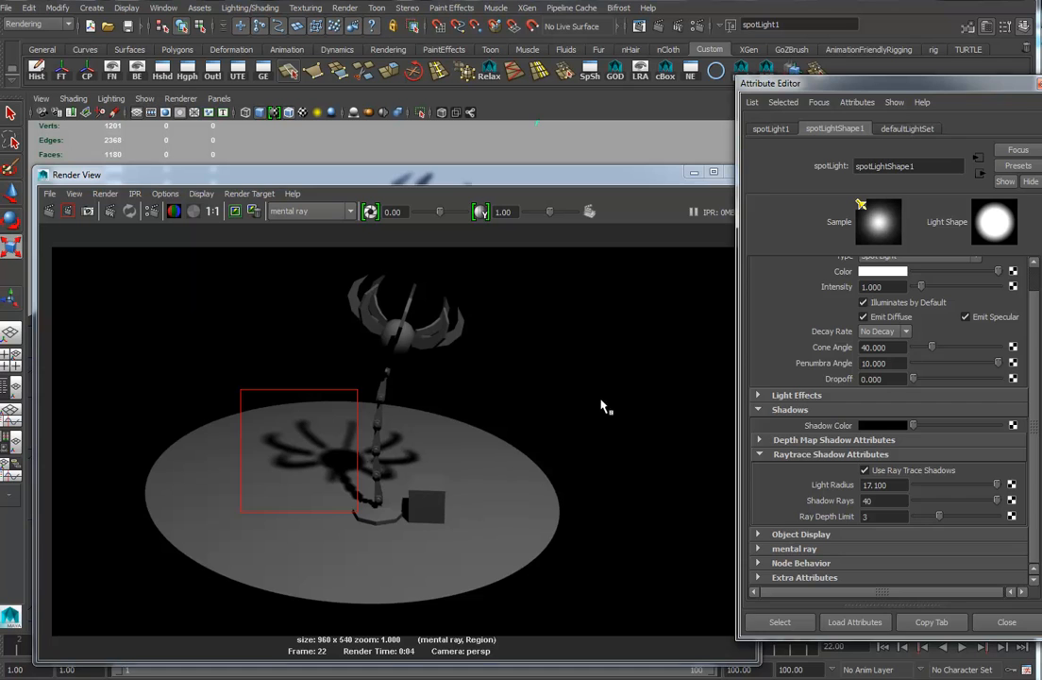
pyautogui.moveTo(602, 400); pyautogui.dragTo(423, 600)
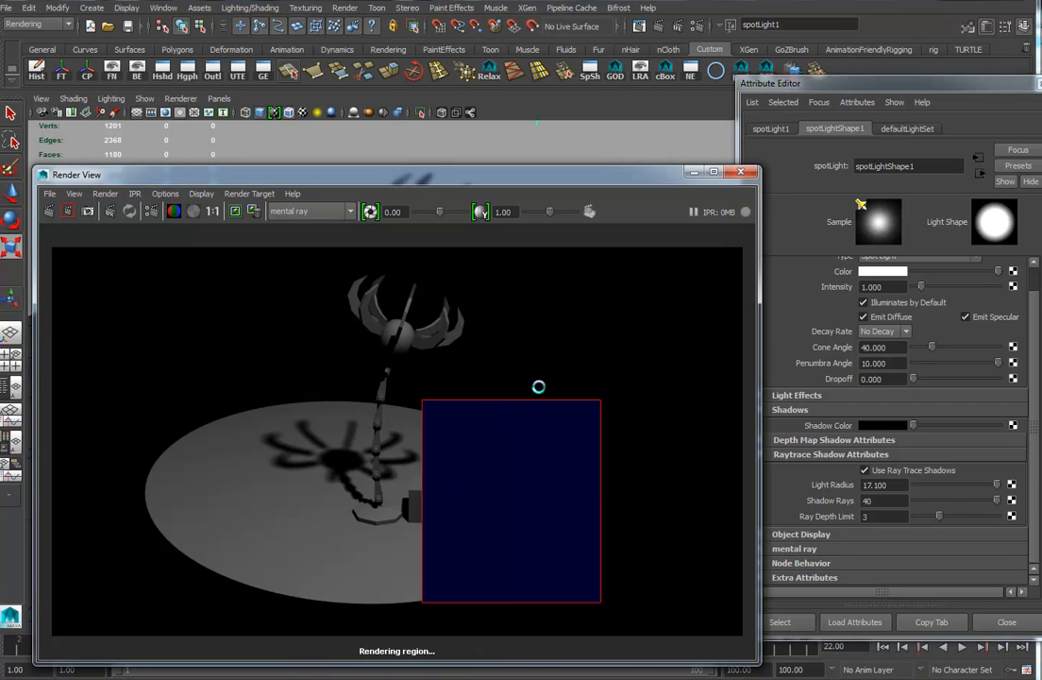
pyautogui.moveTo(422, 353); pyautogui.dragTo(706, 622)
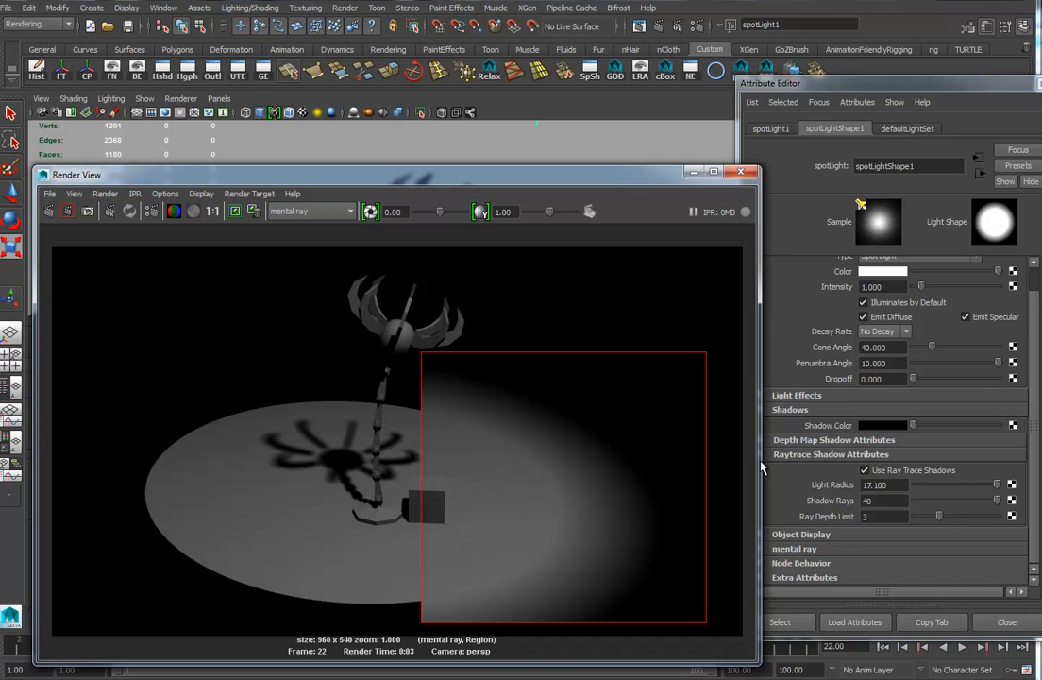
# Try spot light dropoff values of 4.58 and 34.286 with region renders of the light pool, and settle on 19.286.
pyautogui.click(916, 379)
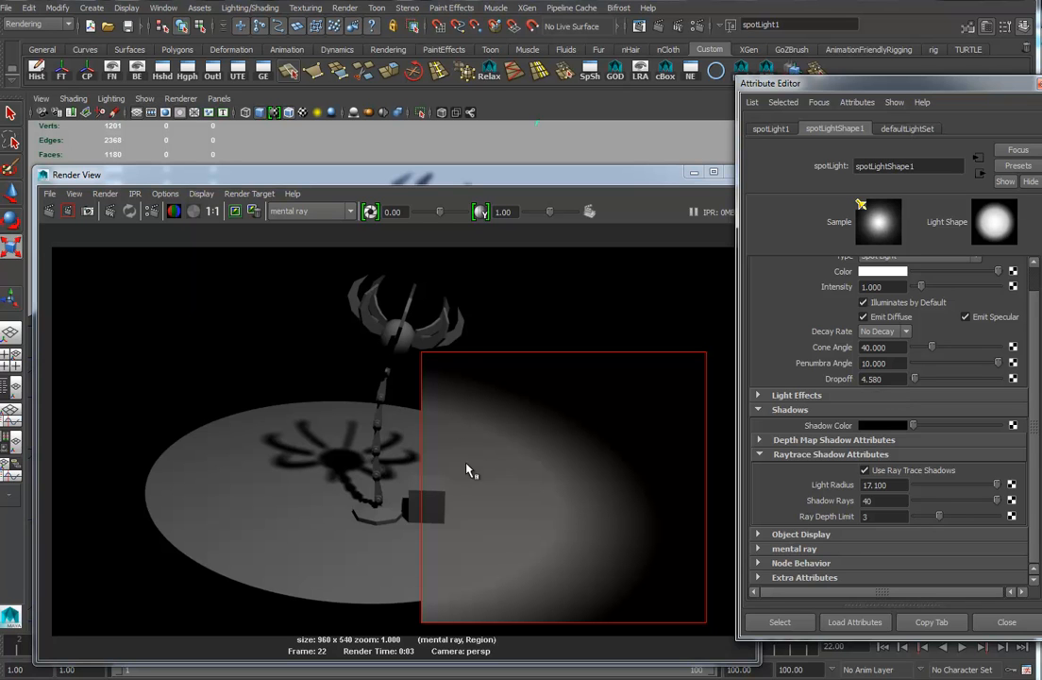
pyautogui.moveTo(321, 443); pyautogui.dragTo(696, 539)
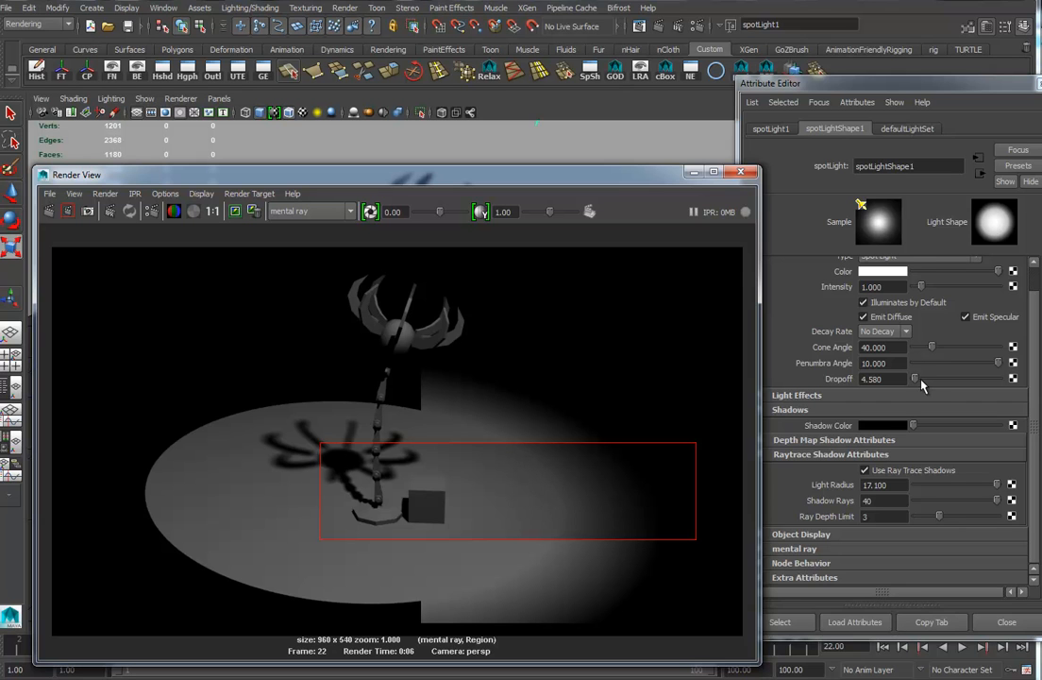
pyautogui.moveTo(922, 384); pyautogui.dragTo(926, 382)
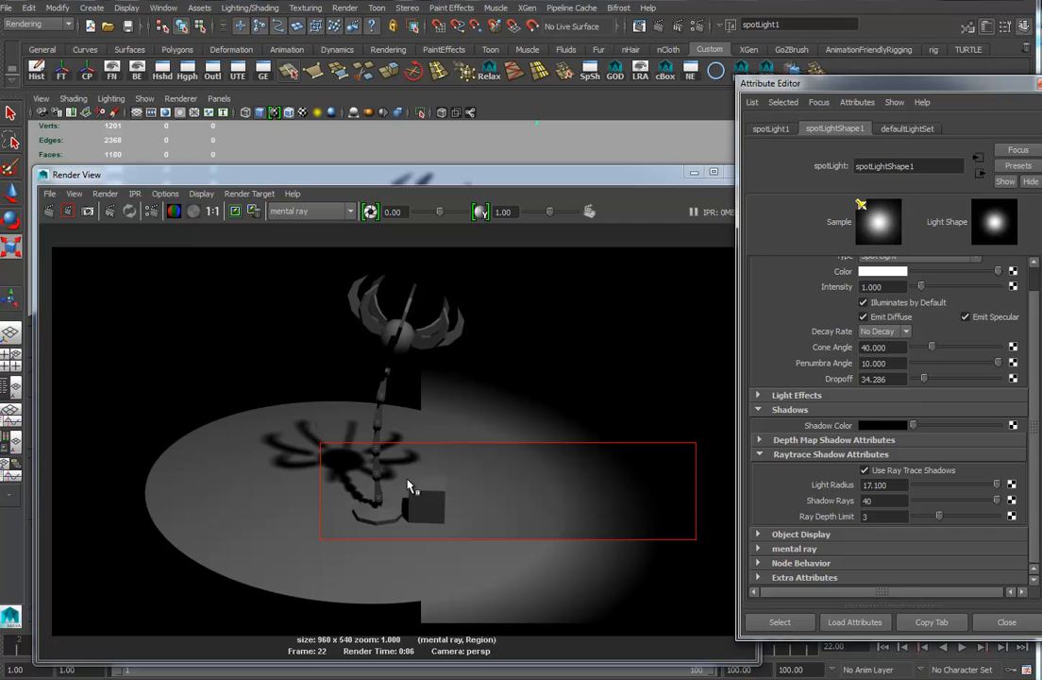
pyautogui.moveTo(290, 413); pyautogui.dragTo(789, 613)
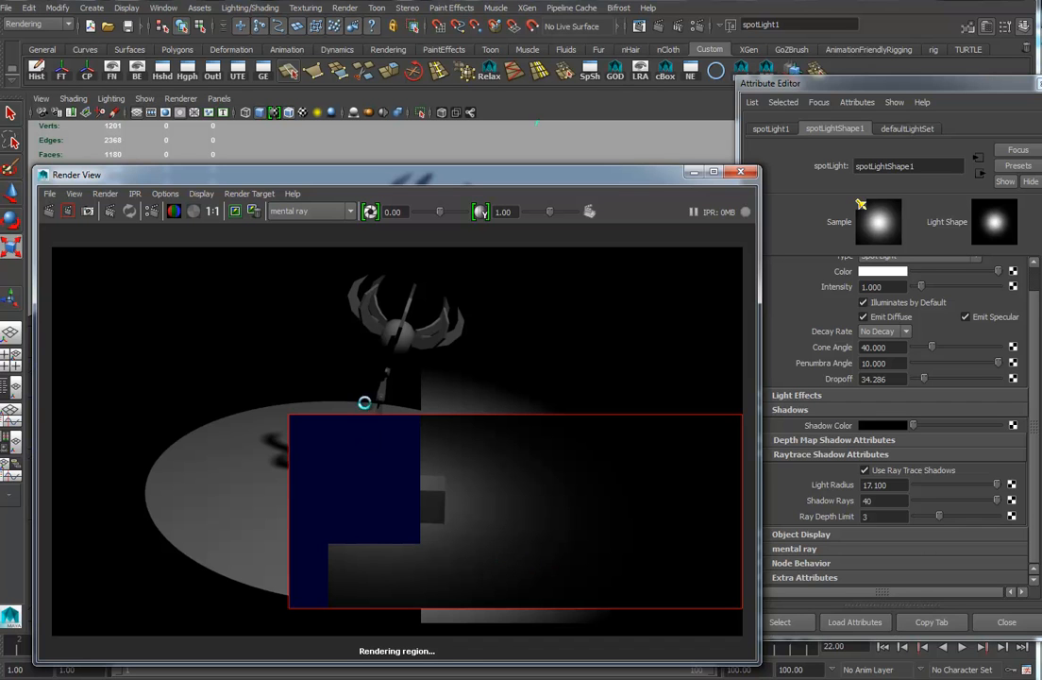
pyautogui.click(925, 385)
pyautogui.moveTo(926, 382); pyautogui.dragTo(923, 383)
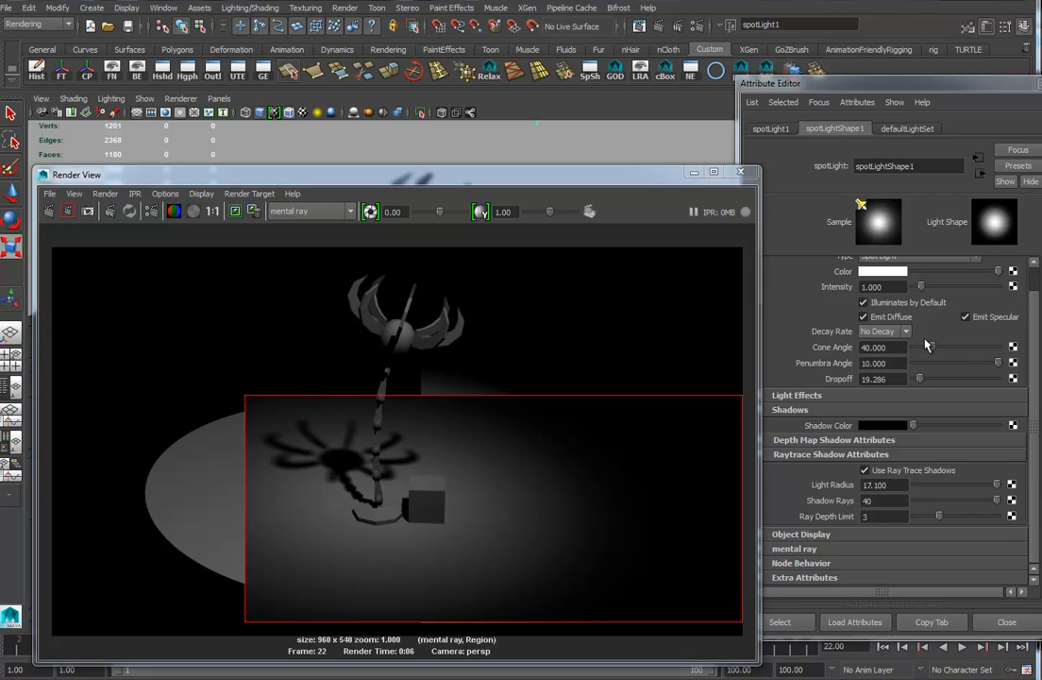
# Set the spot light's decay rate to Quadratic and render the full frame.
pyautogui.click(905, 331)
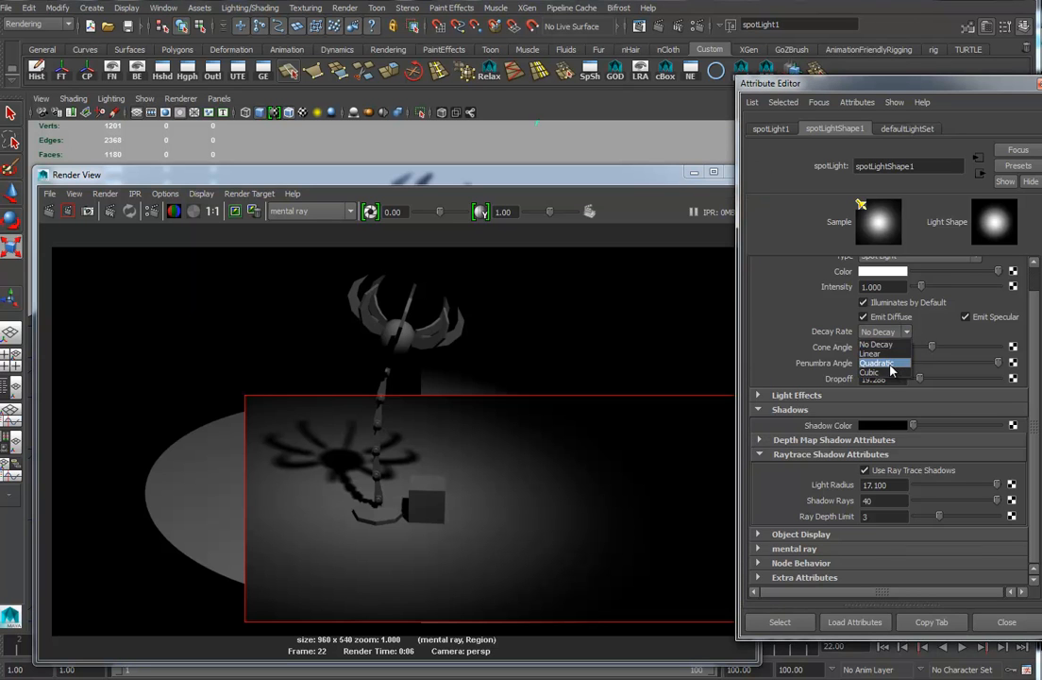
pyautogui.click(888, 364)
pyautogui.scroll(1, 807, 337)
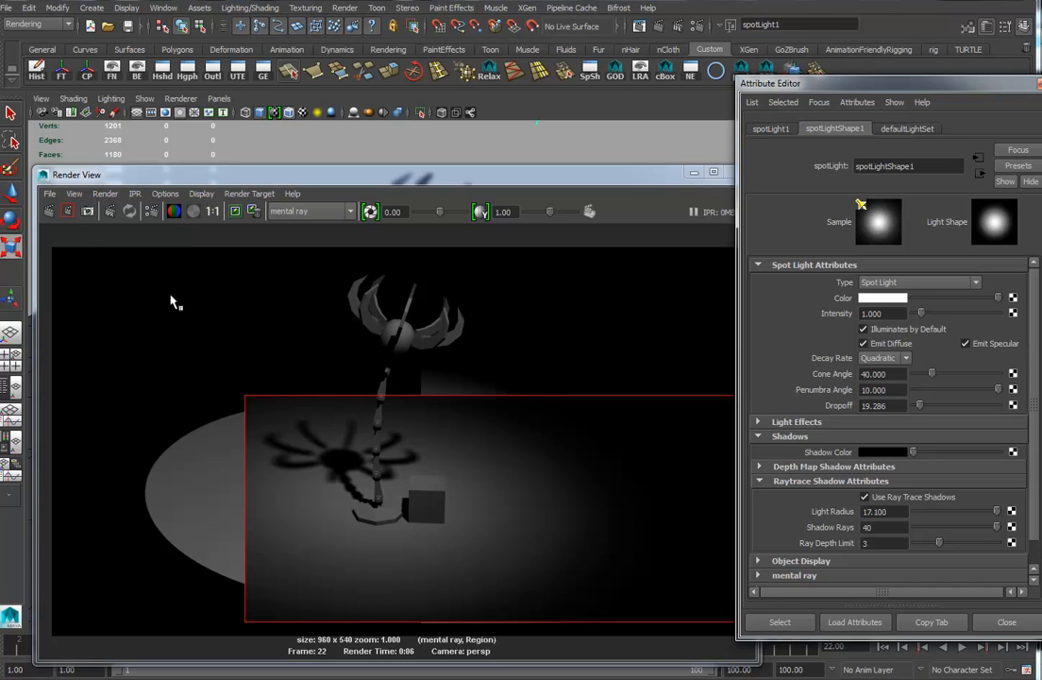
pyautogui.click(48, 209)
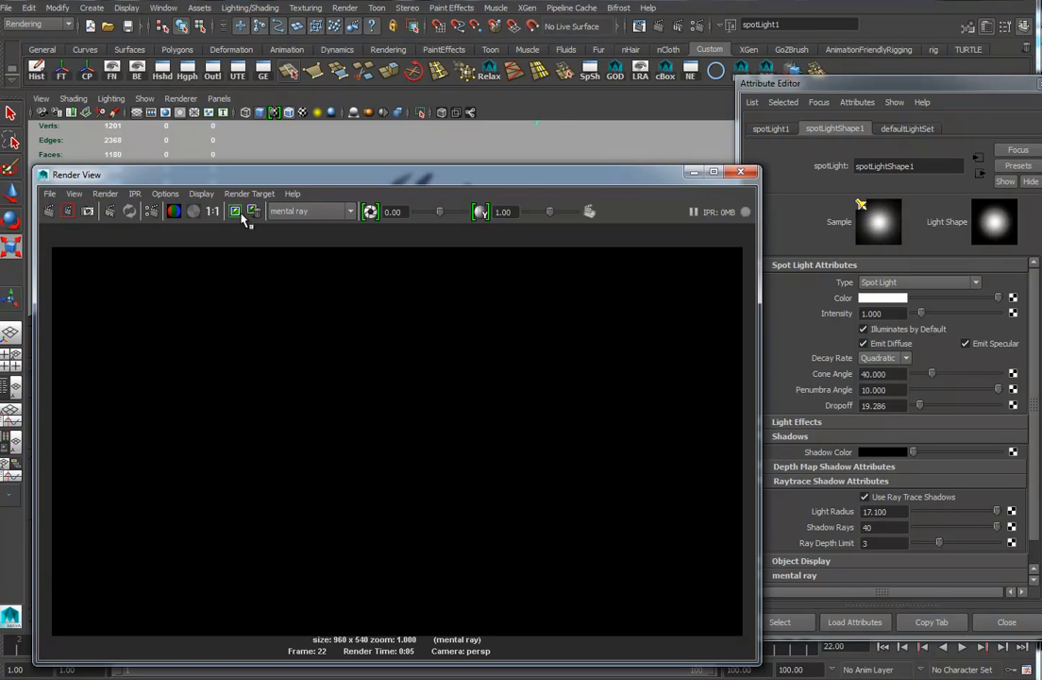
# Try spot light intensities of 10000000 and 4537815 with full-frame renders, settle on 1512605 and render the full frame again.
pyautogui.doubleClick(888, 315)
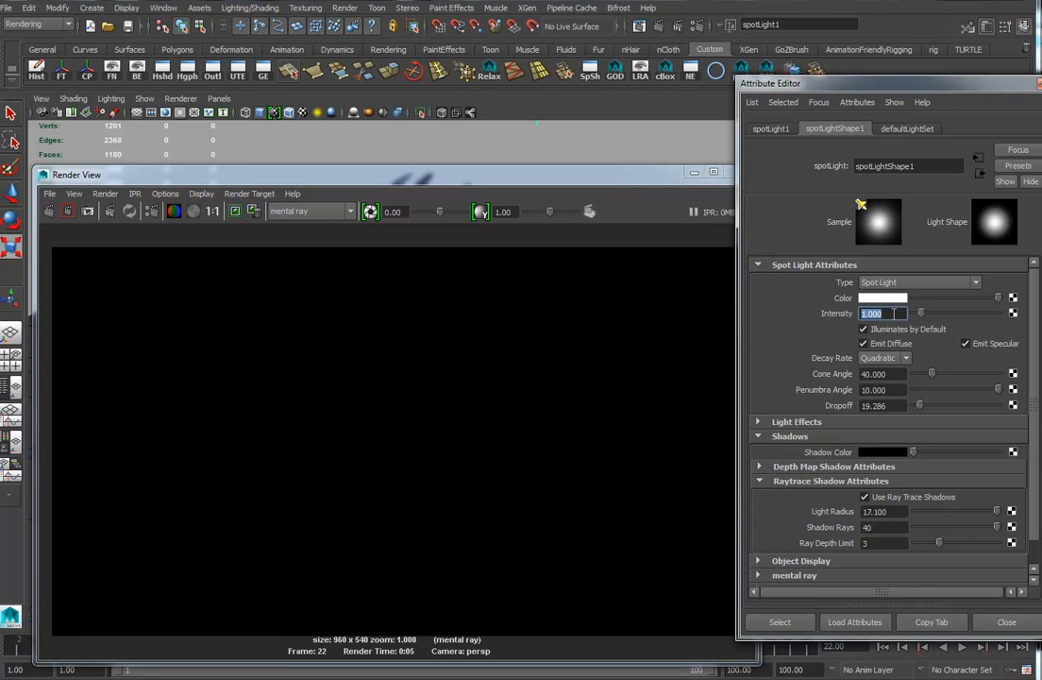
pyautogui.write('10000000')
pyautogui.press('Return')
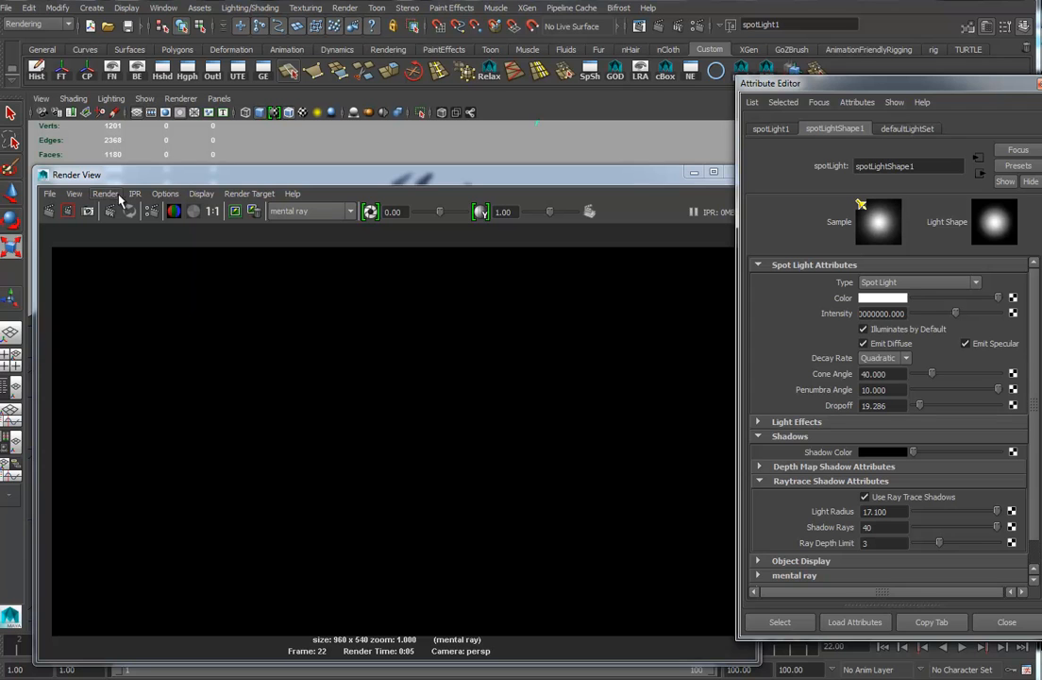
pyautogui.click(49, 211)
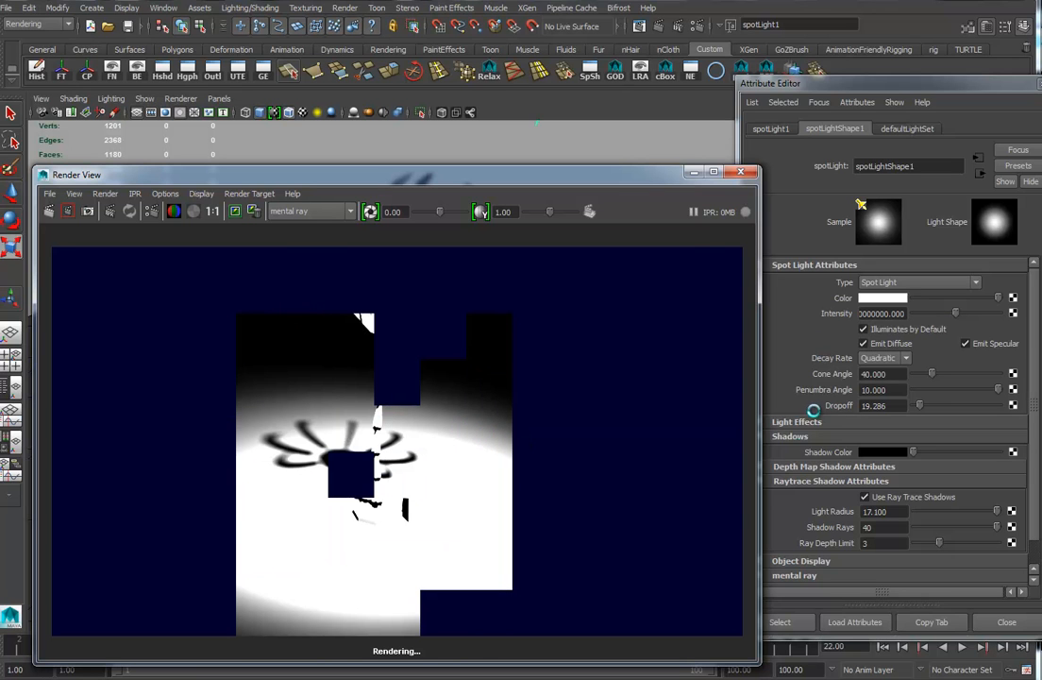
pyautogui.click(935, 316)
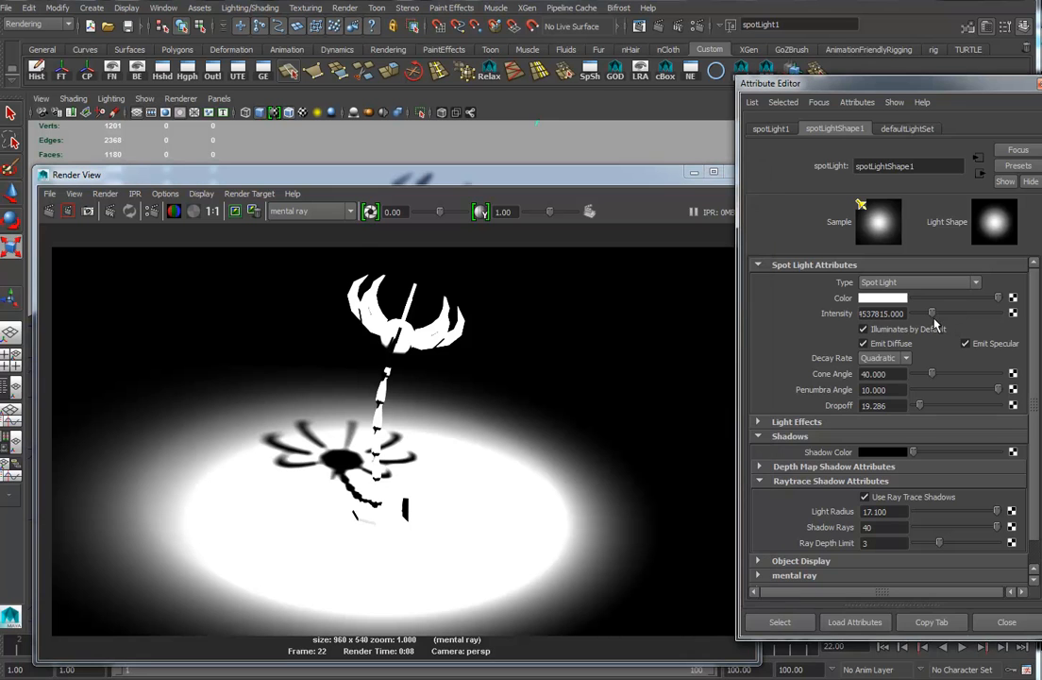
pyautogui.click(49, 212)
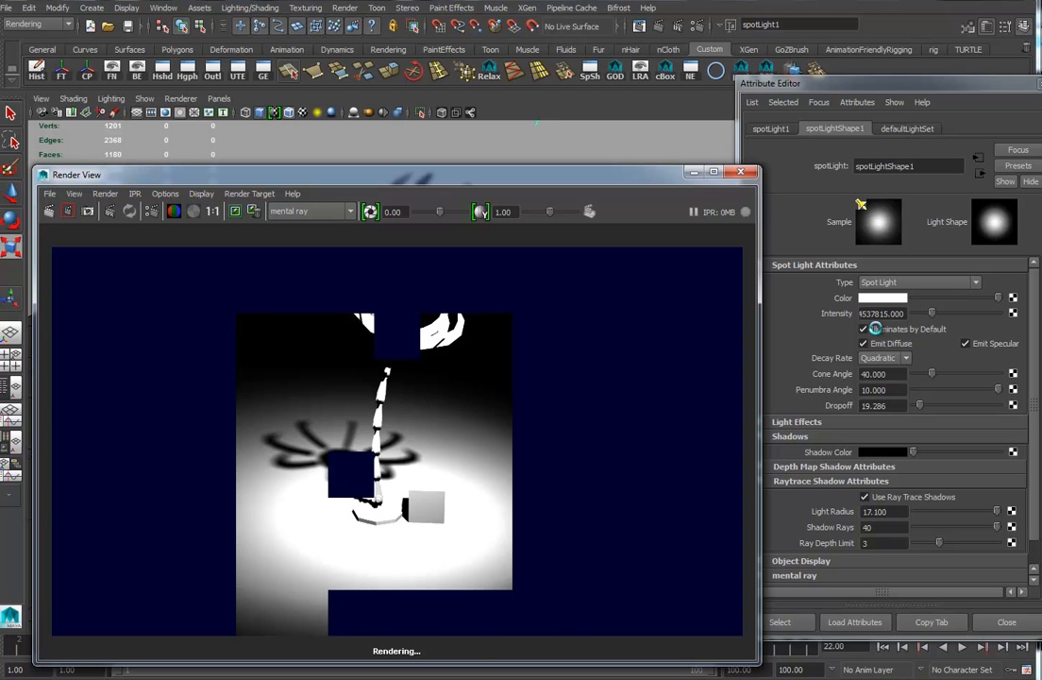
pyautogui.click(919, 313)
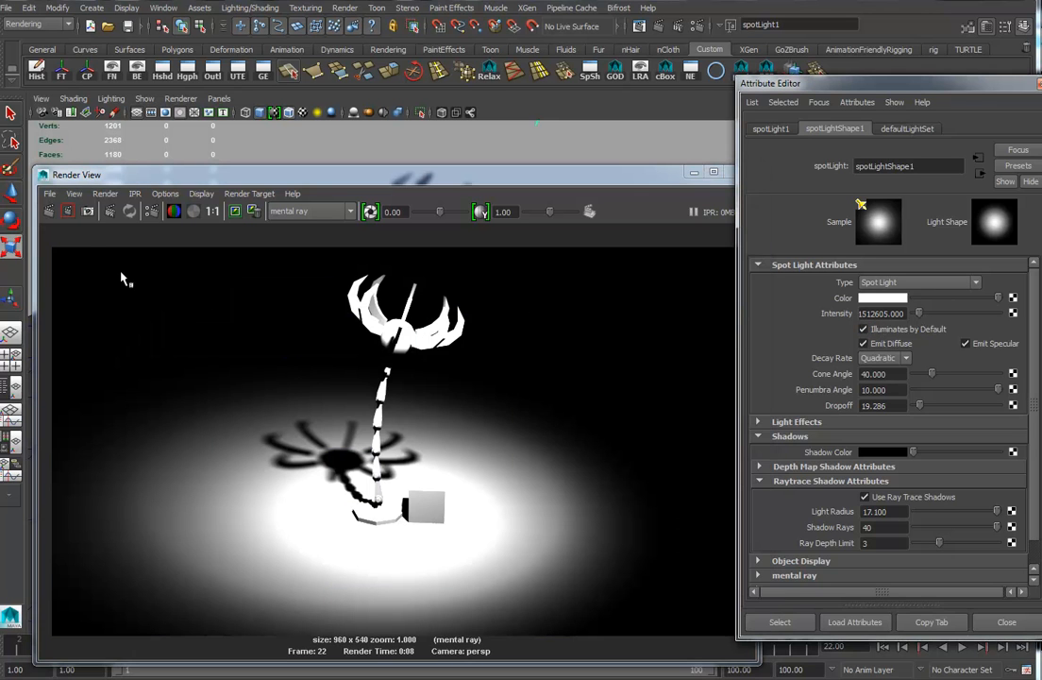
pyautogui.click(50, 212)
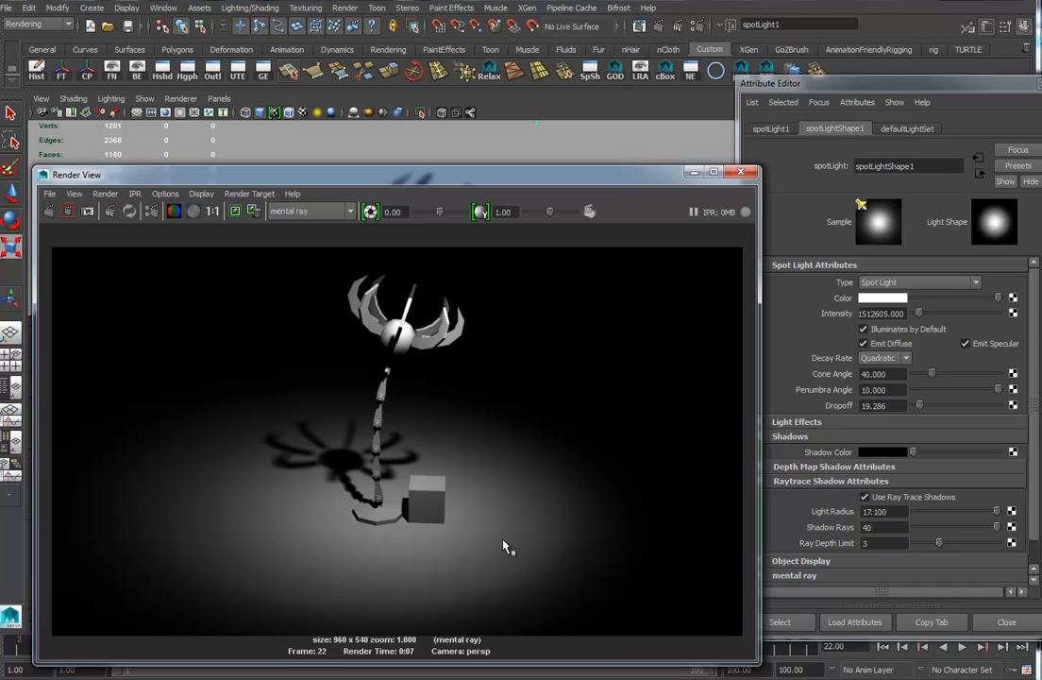
# Close the render window and swap the spot light's attribute editor for its channel values beside the viewport.
pyautogui.moveTo(430, 175); pyautogui.dragTo(422, 117)
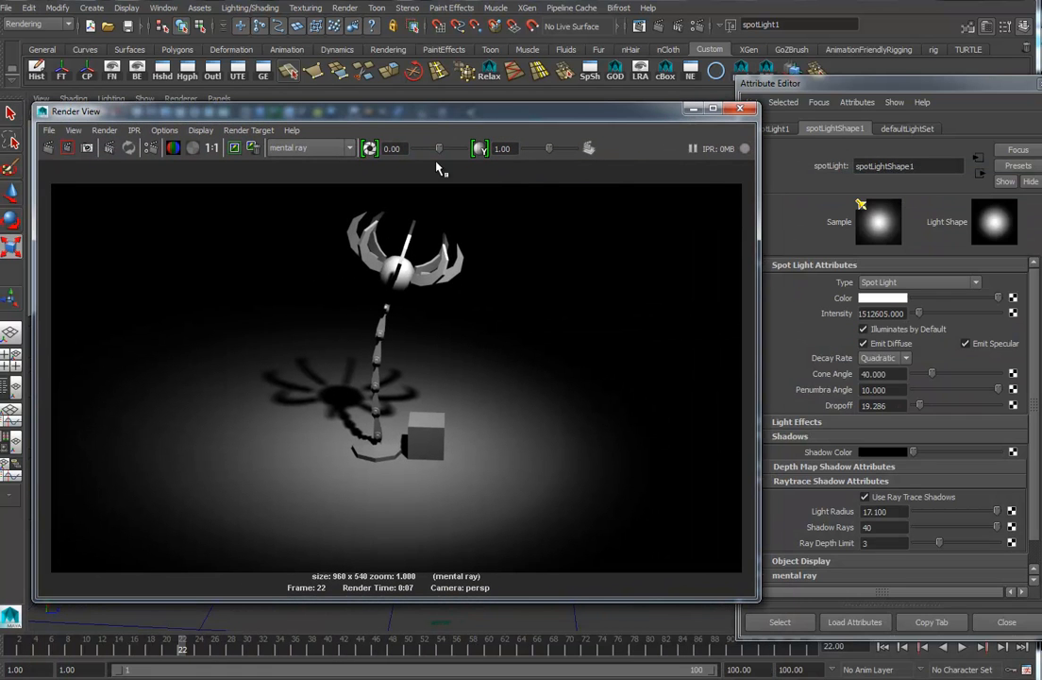
pyautogui.click(742, 110)
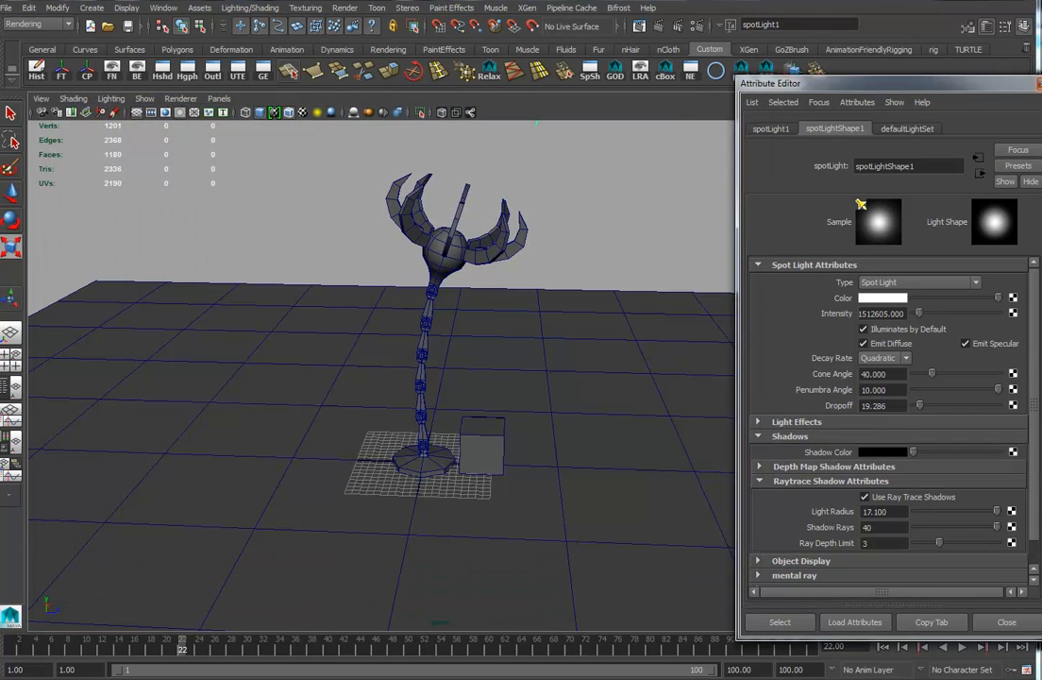
pyautogui.hotkey('ctrl', 'a')
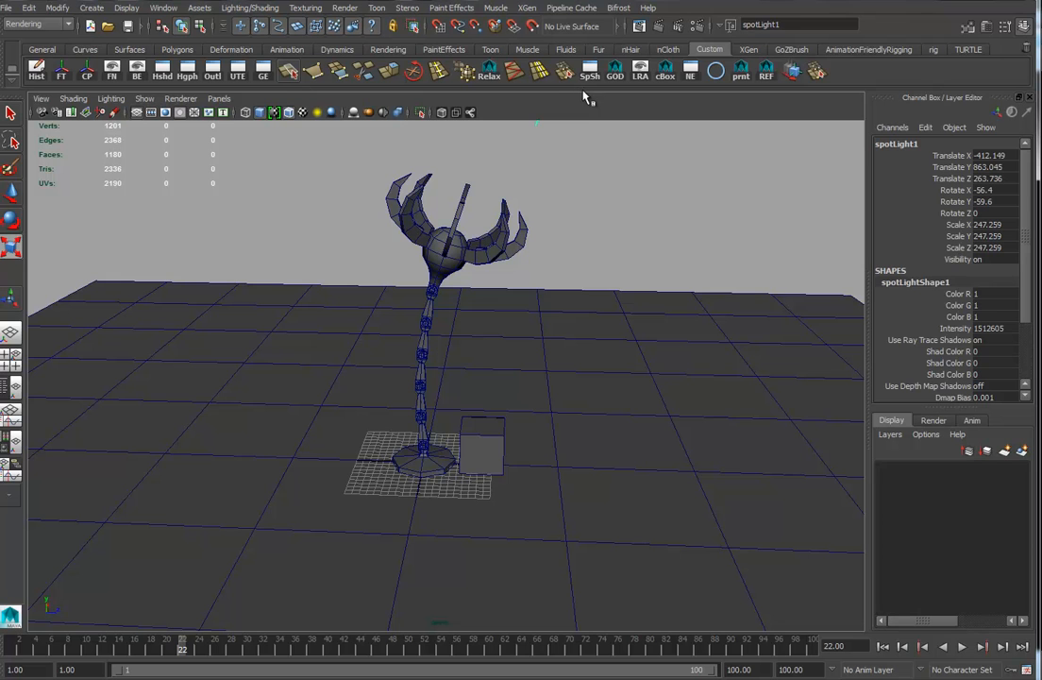
# Open the render settings and choose JPEG as the image format with name.#.ext as the frame naming.
pyautogui.click(697, 27)
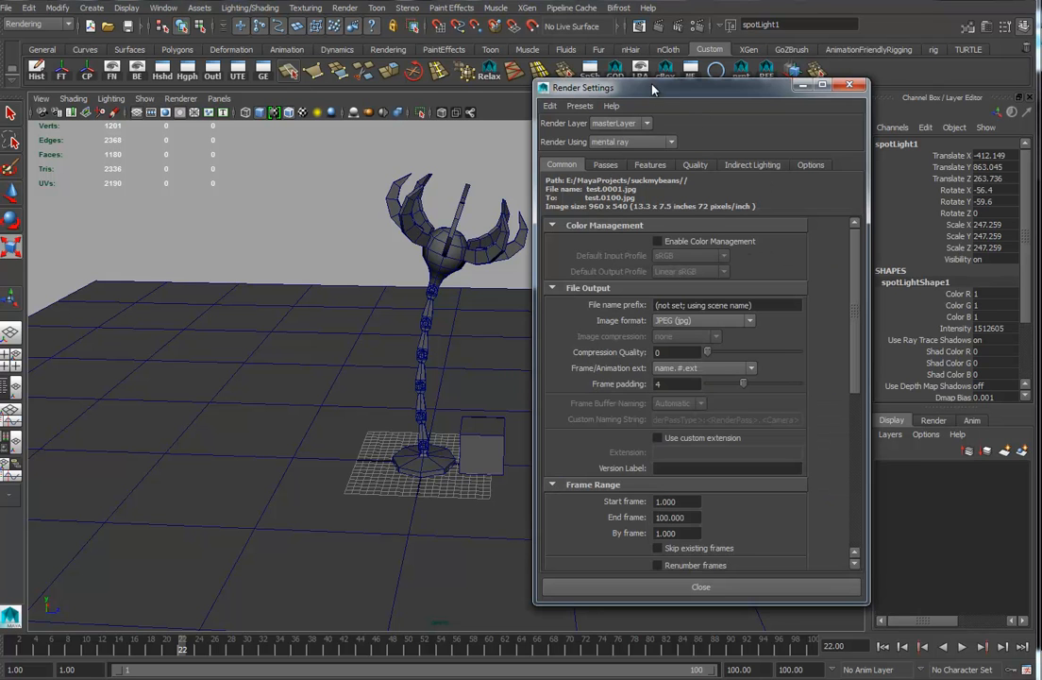
pyautogui.moveTo(659, 97); pyautogui.dragTo(685, 85)
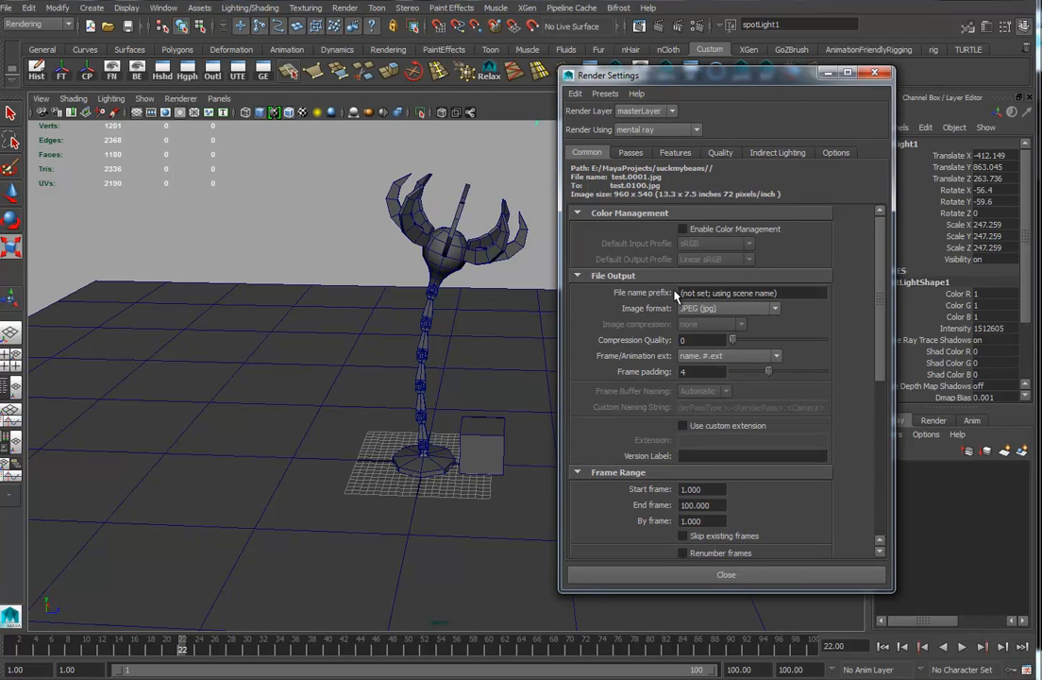
pyautogui.click(721, 309)
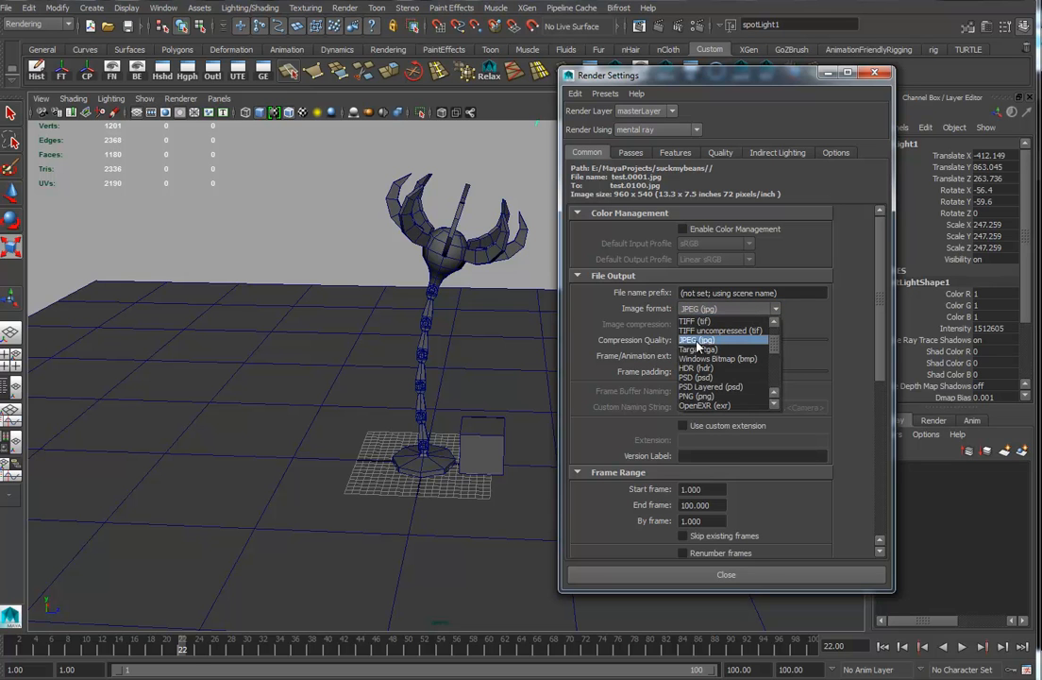
pyautogui.click(699, 341)
pyautogui.click(760, 309)
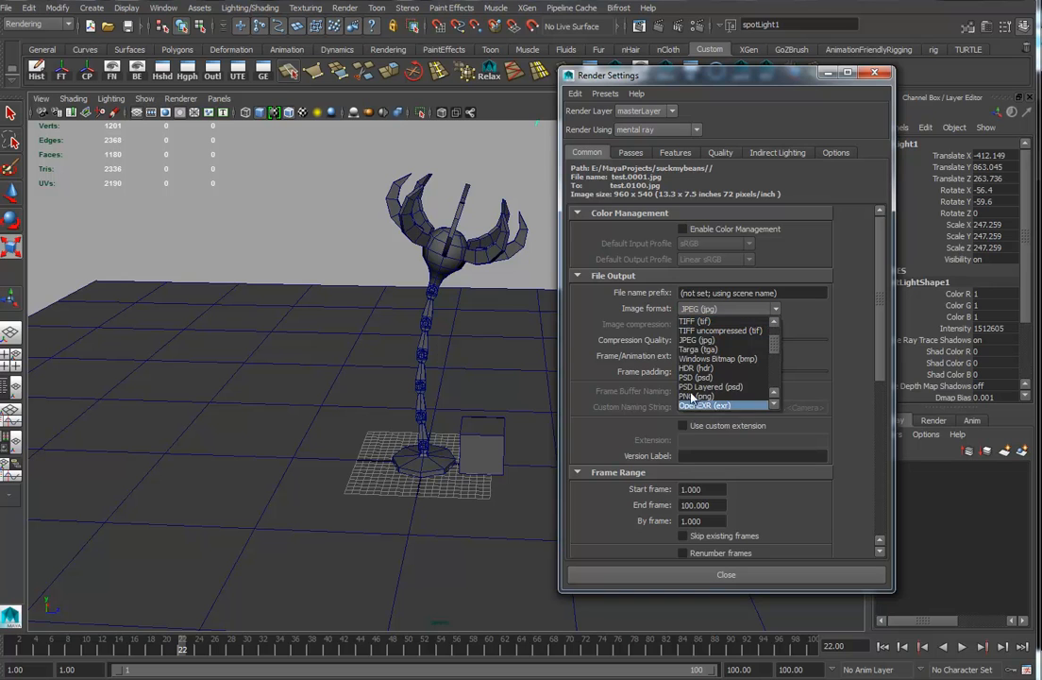
pyautogui.click(779, 313)
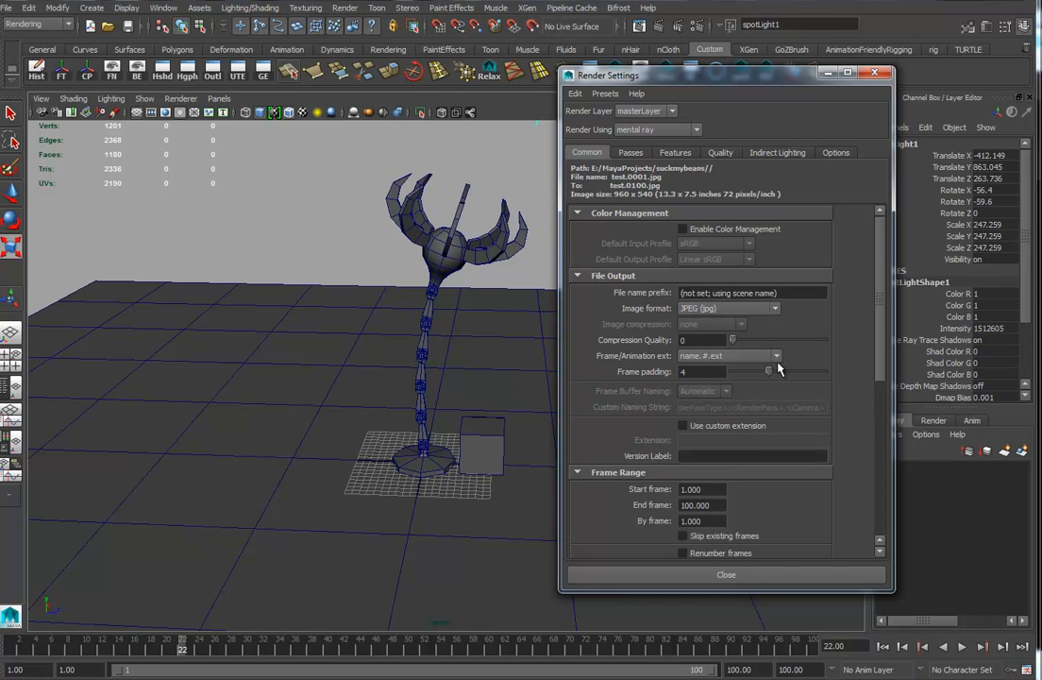
pyautogui.click(706, 362)
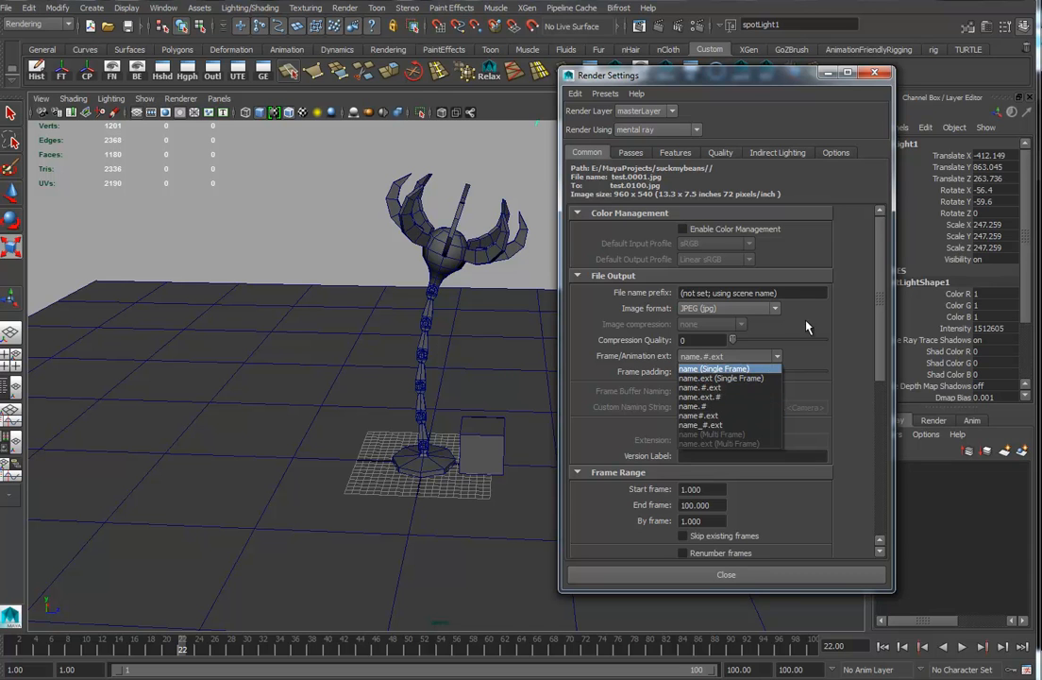
pyautogui.click(709, 389)
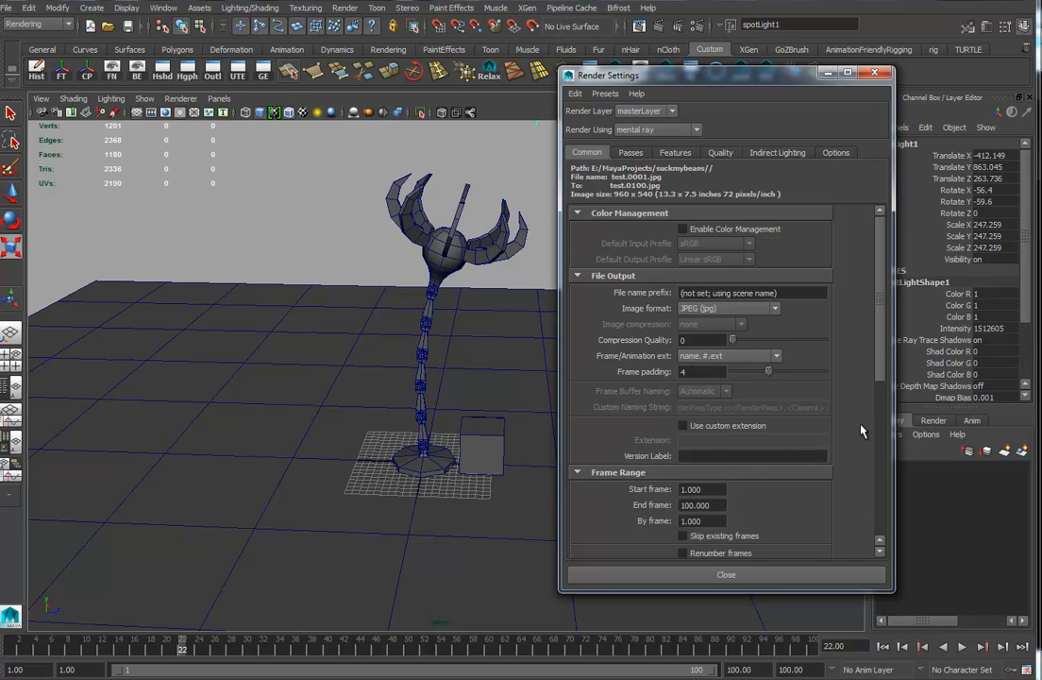
# Check the start and end frames in the render settings' frame range.
pyautogui.moveTo(880, 371); pyautogui.dragTo(878, 442)
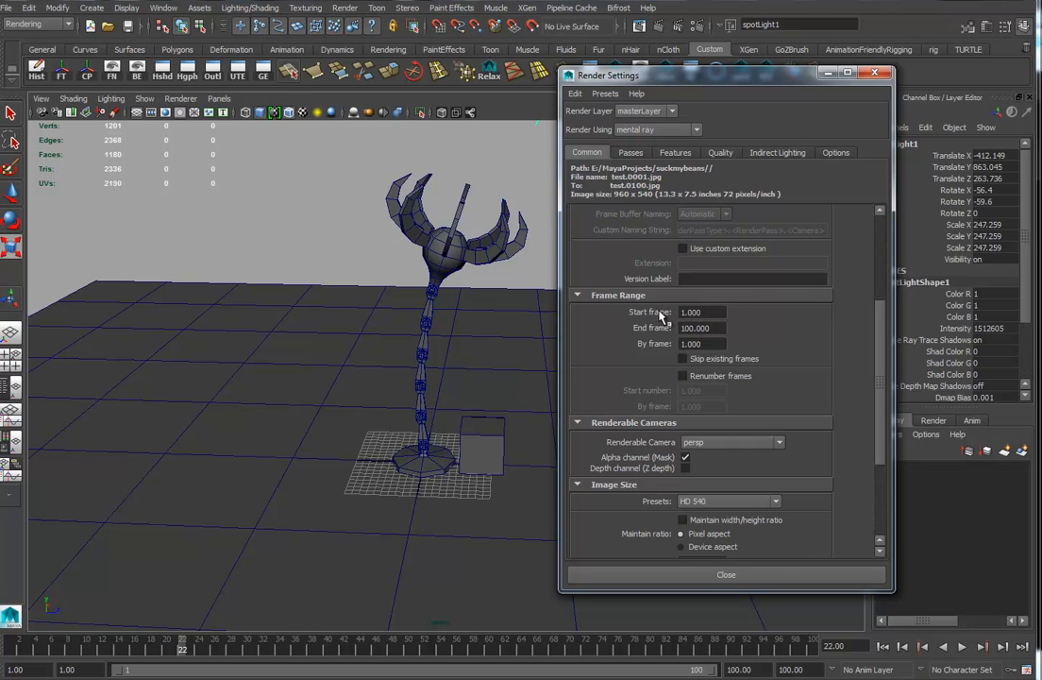
pyautogui.click(691, 312)
pyautogui.press('Tab')
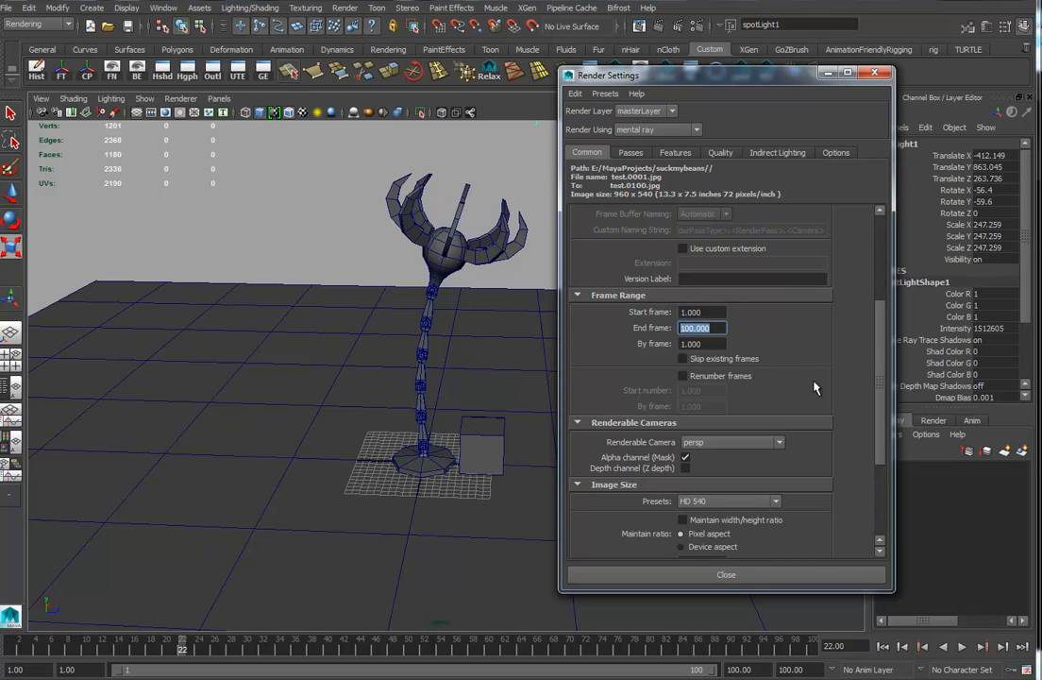
# Examine the mental ray quality settings and the loadable render presets, and close the render settings.
pyautogui.click(721, 152)
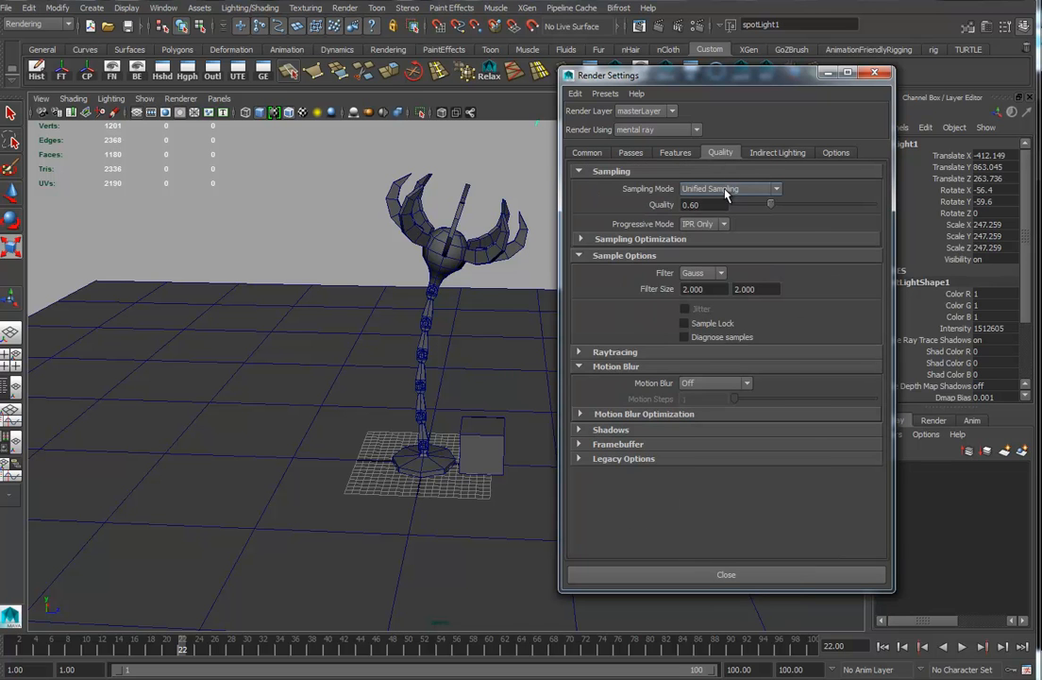
pyautogui.click(605, 93)
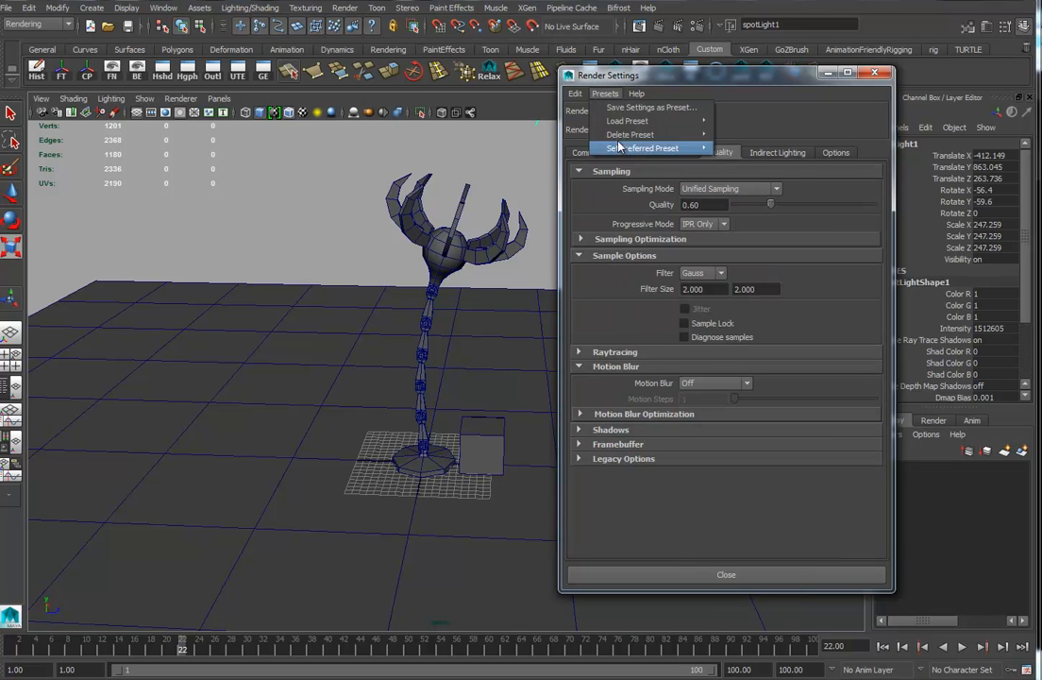
pyautogui.moveTo(642, 121)
pyautogui.click(751, 164)
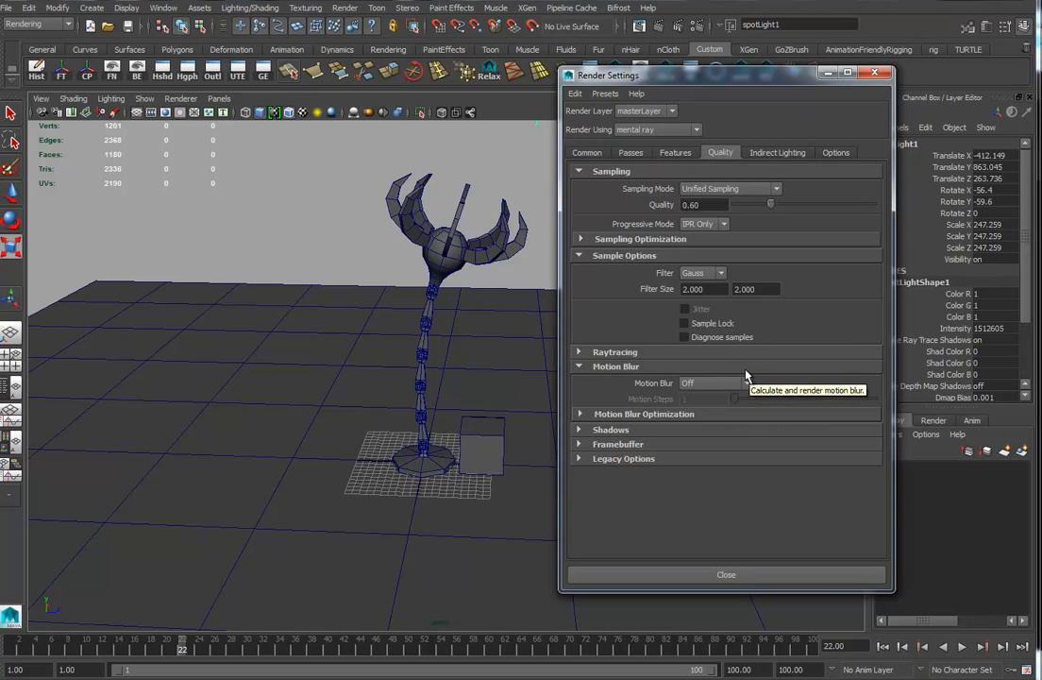
pyautogui.click(723, 582)
# Keep the Rendering menu set active and start a batch render of the scene.
pyautogui.click(38, 23)
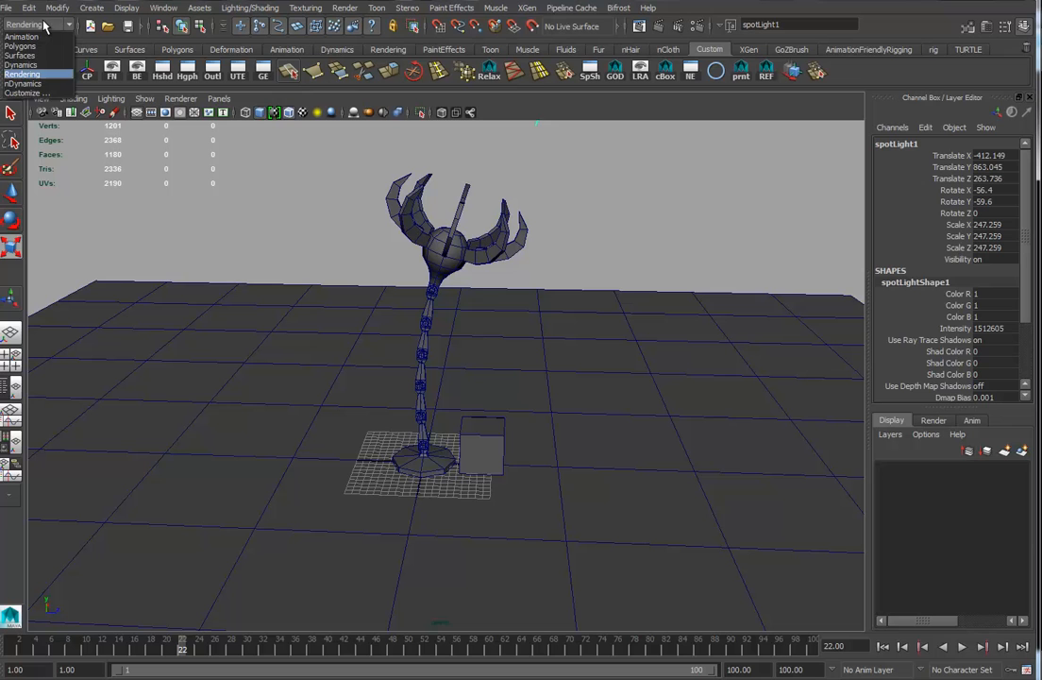
pyautogui.click(23, 75)
pyautogui.click(346, 8)
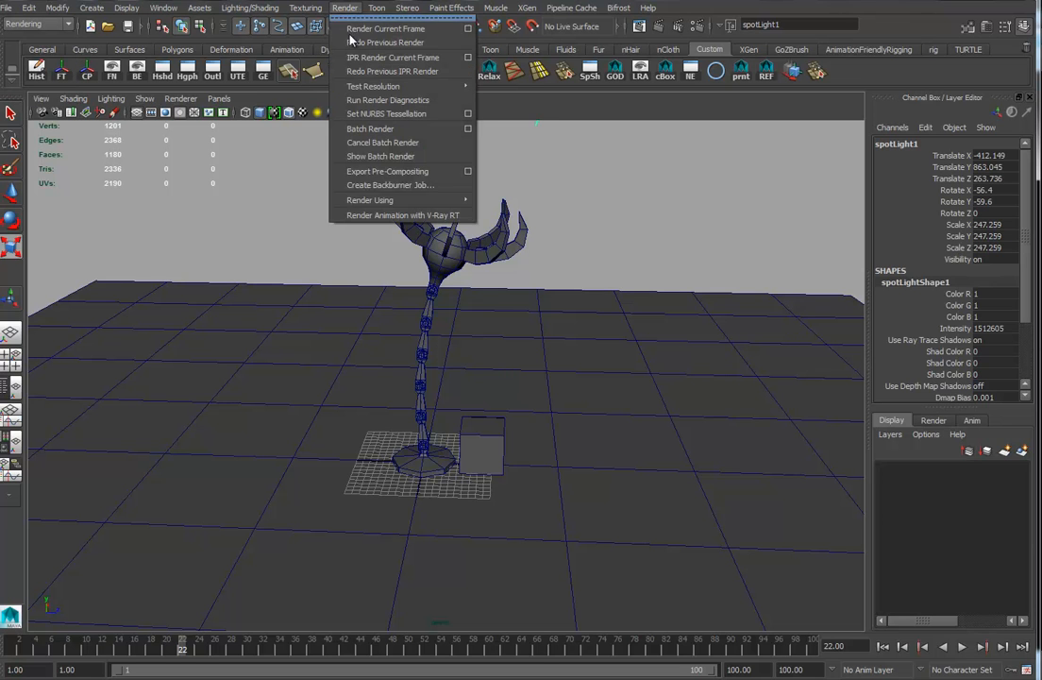
pyautogui.click(390, 130)
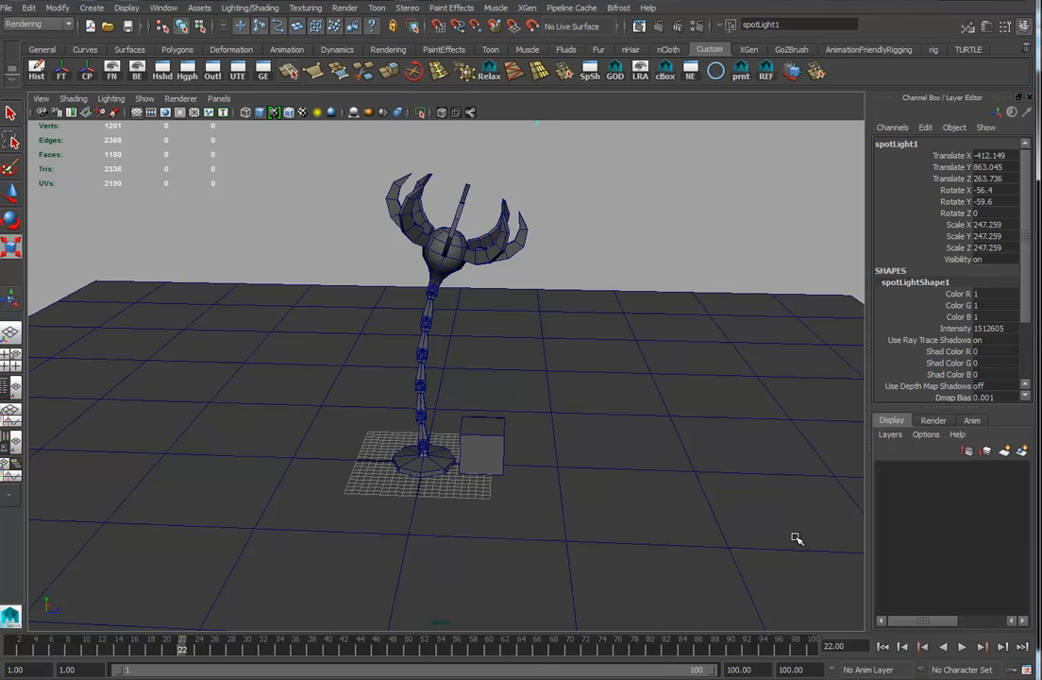